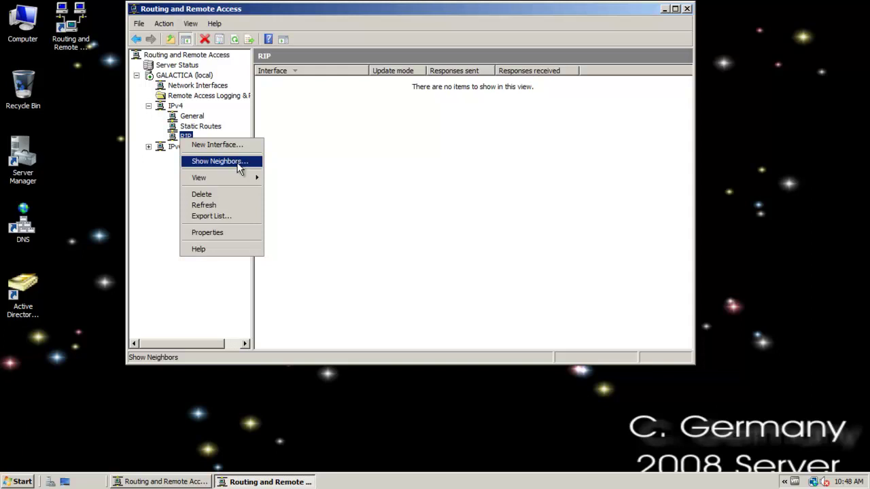
Add the DYNAMIC IP interface to RIP under IPv4 on GALACTICA, keeping the default RIP properties
left_click(237, 145)
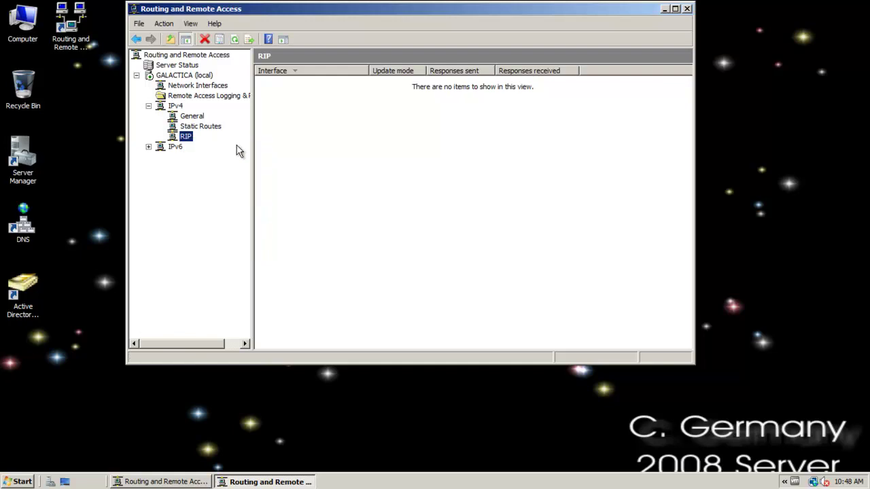
mouse_move(331, 70)
left_mouse_down()
mouse_move(362, 77)
mouse_move(335, 76)
left_mouse_up()
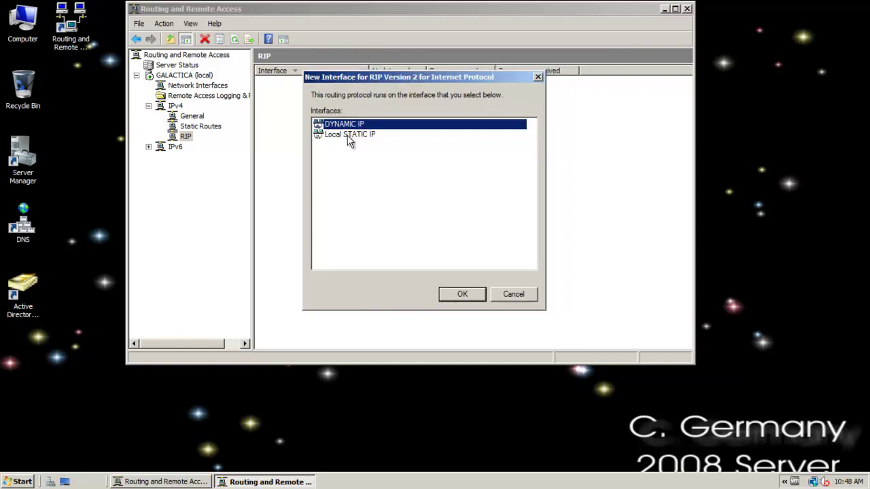
left_click(463, 298)
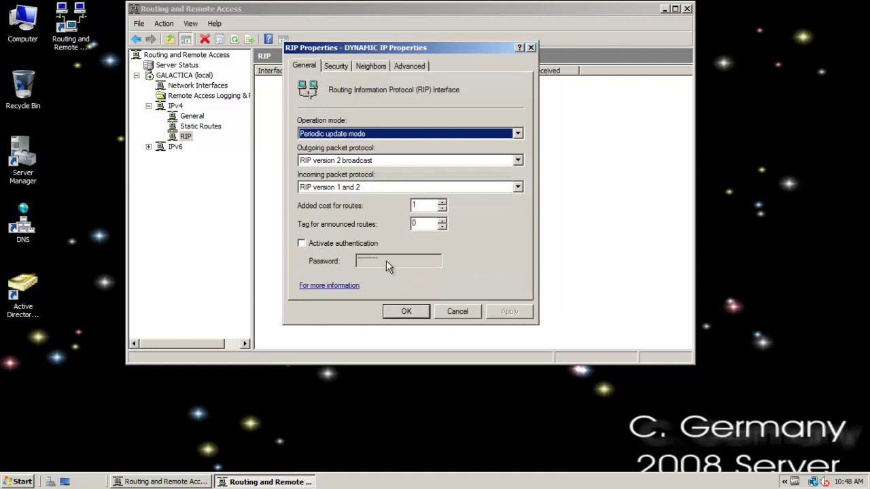
left_click(415, 314)
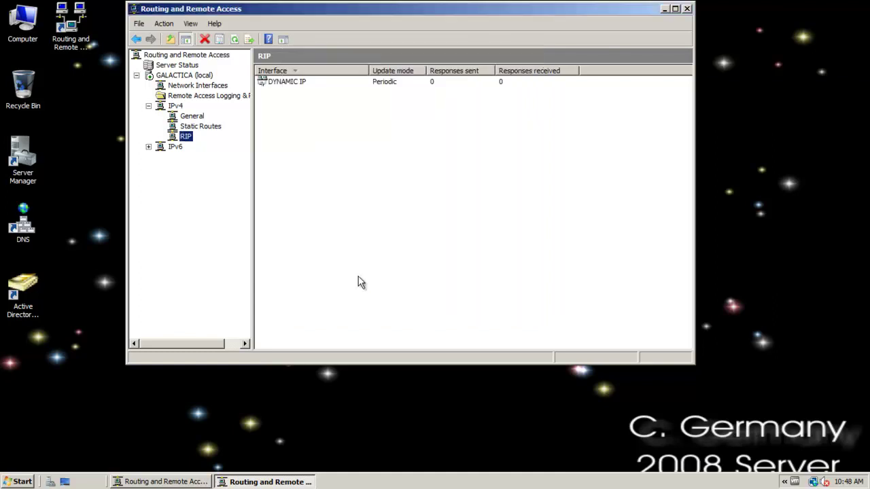
Add the Local STATIC IP interface to RIP under IPv4, keeping the default RIP properties
right_click(186, 138)
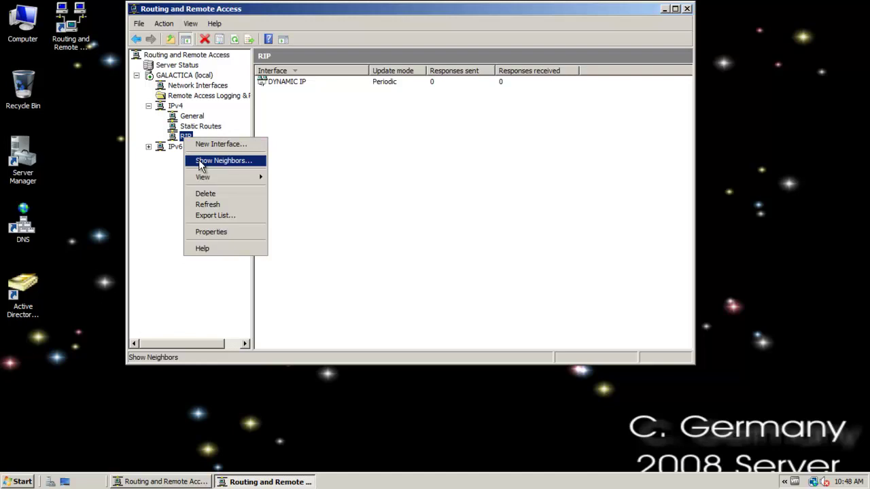
left_click(201, 146)
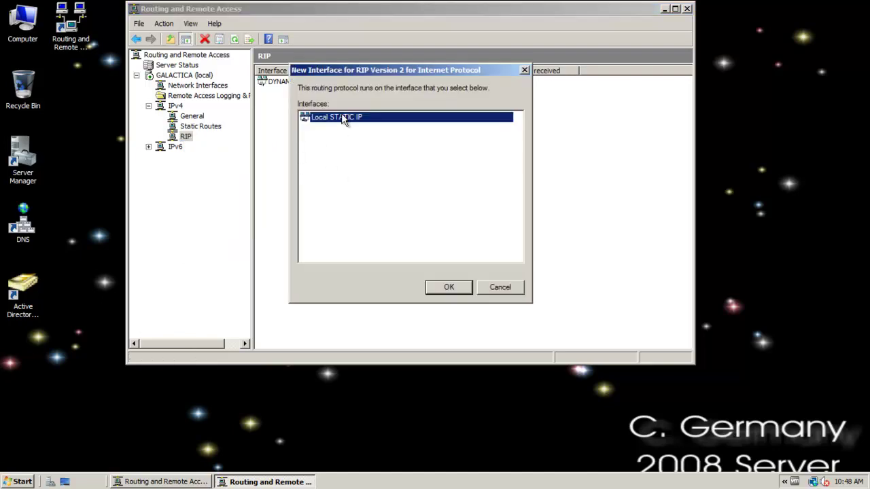
left_click(461, 291)
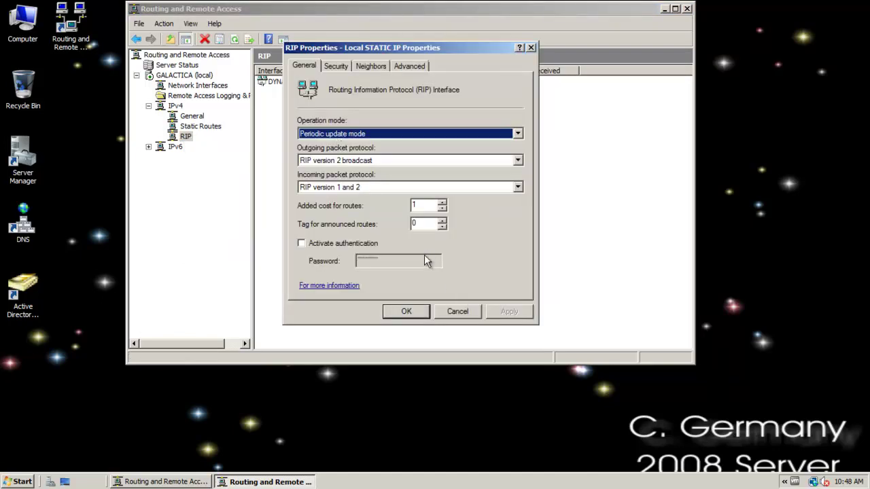
left_click(406, 312)
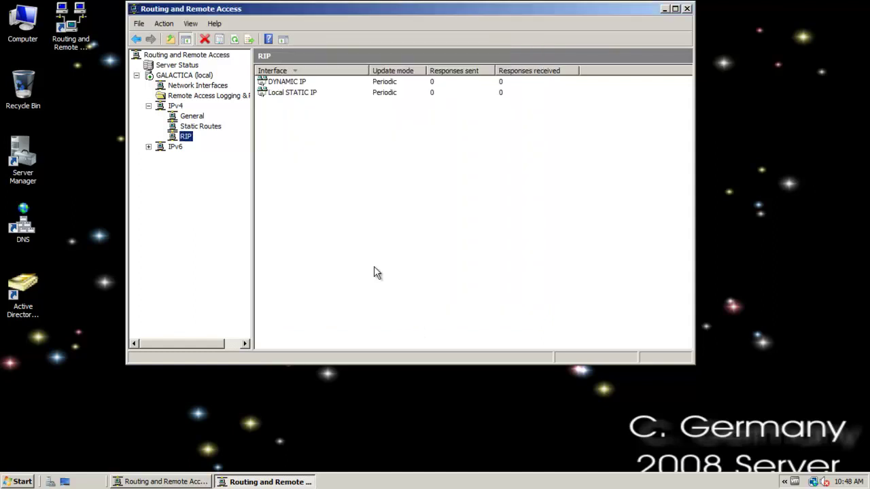
Refresh the RIP interface list and review the DYNAMIC IP and Local STATIC IP entries
right_click(184, 138)
left_click(306, 156)
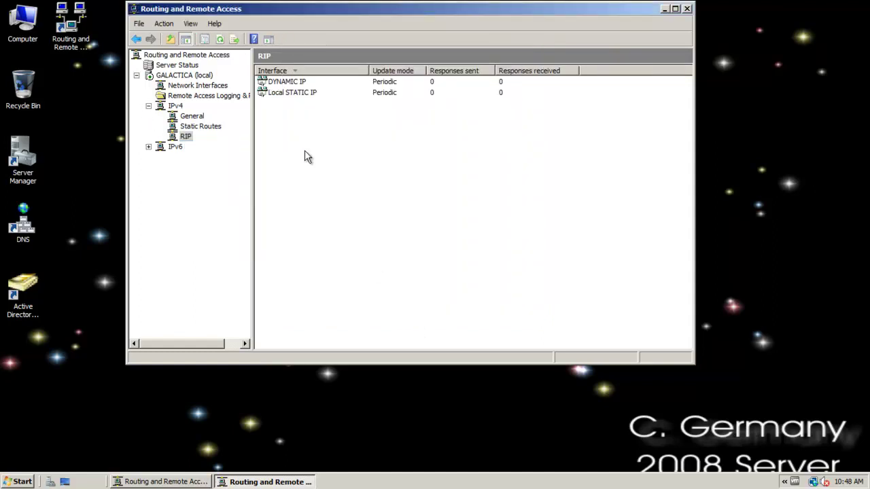
left_click(290, 92)
left_click(291, 82)
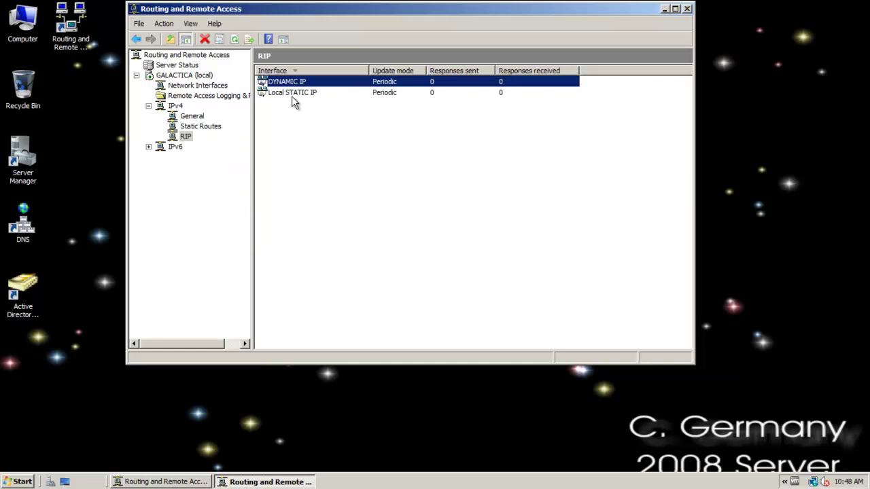
left_click(294, 95)
left_click(186, 138)
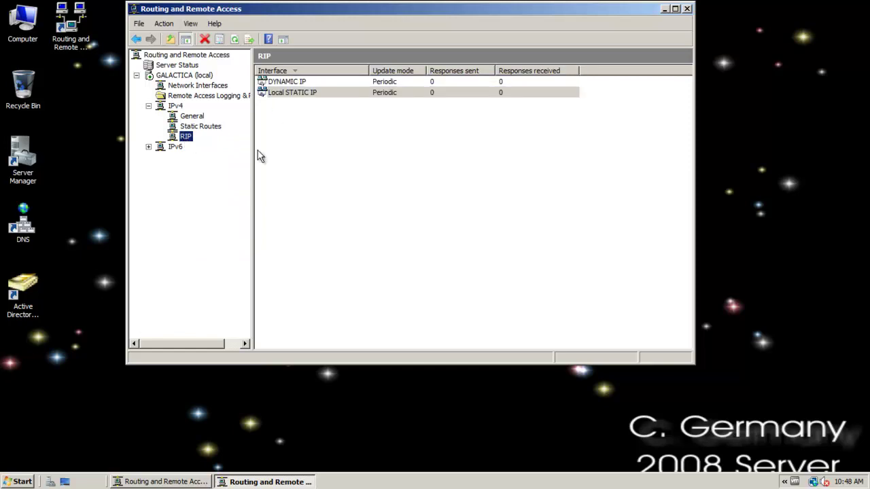
right_click(434, 226)
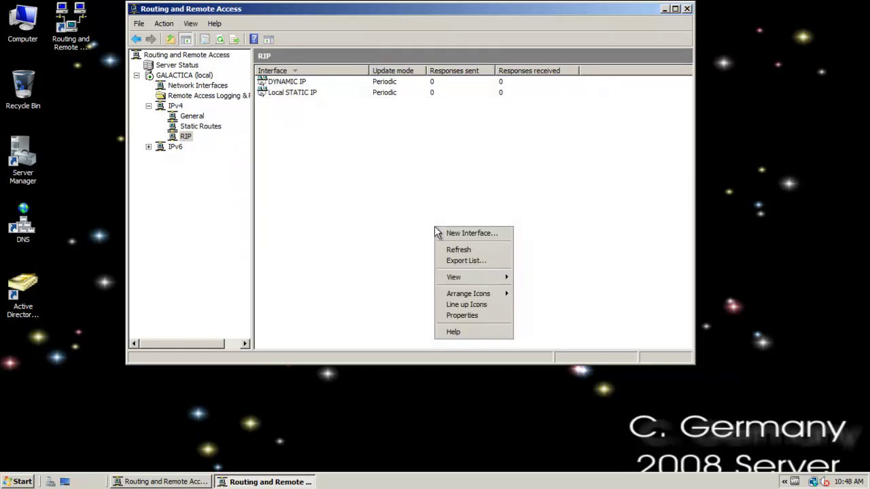
left_click(467, 250)
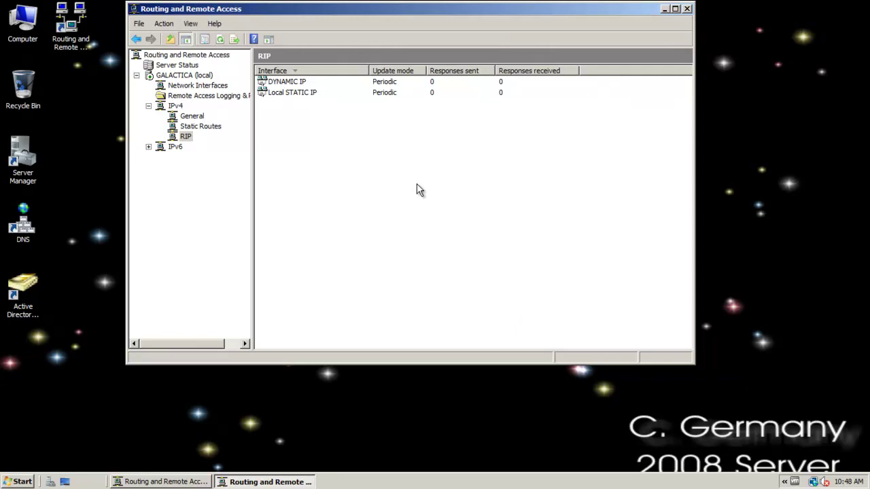
left_click(184, 137)
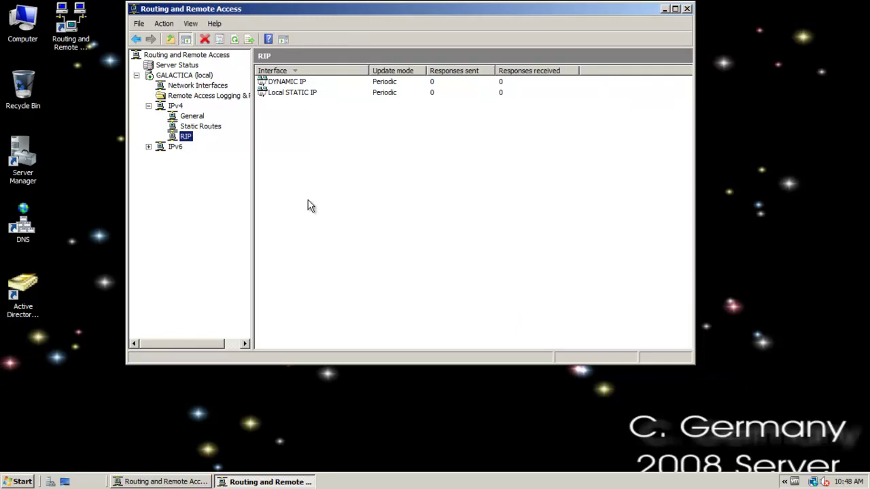
left_click(333, 226)
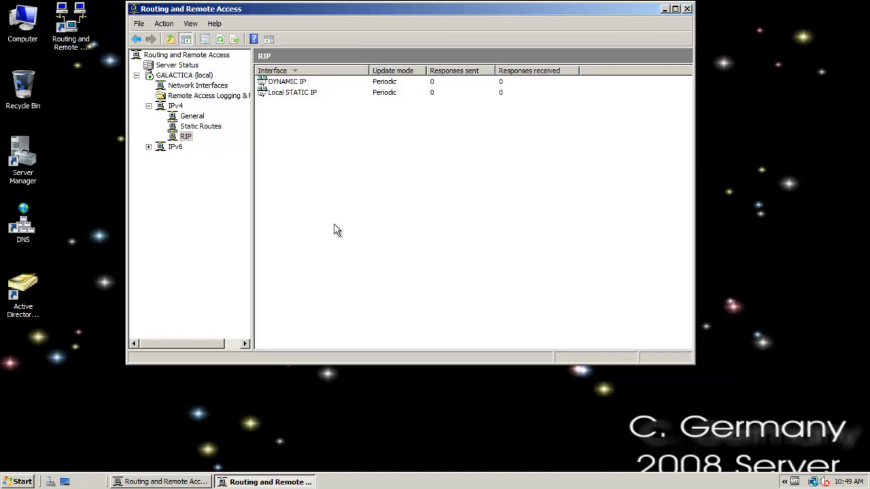
Move the Routing and Remote Access window toward the middle of the desktop
left_click_drag(330, 11, 424, 101)
left_click_drag(432, 70, 440, 106)
left_click_drag(442, 76, 449, 57)
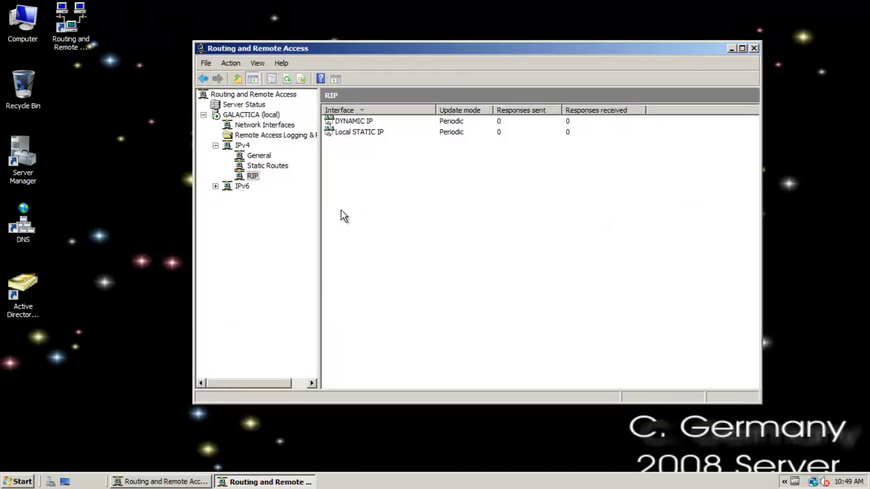
Switch to the NETGEAR router's Static Routes page and delete the Battlesta route, authenticating with the router password
left_click(136, 315)
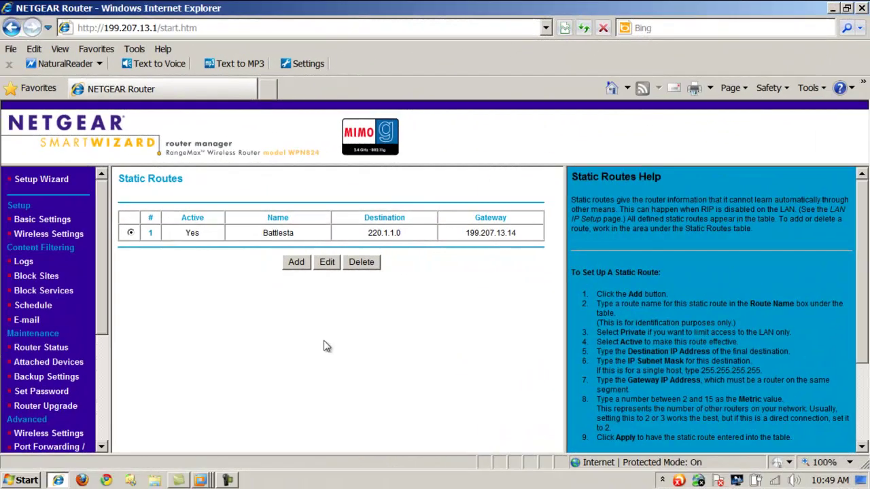
left_click(362, 264)
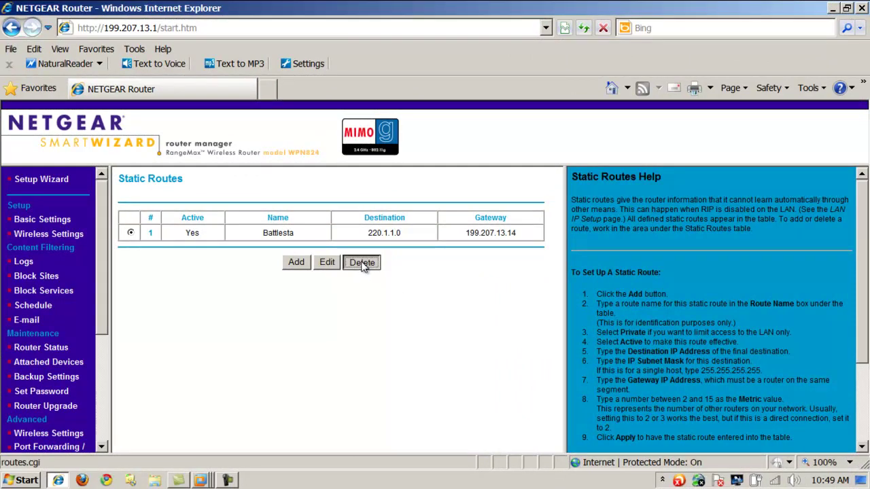
left_click(414, 298)
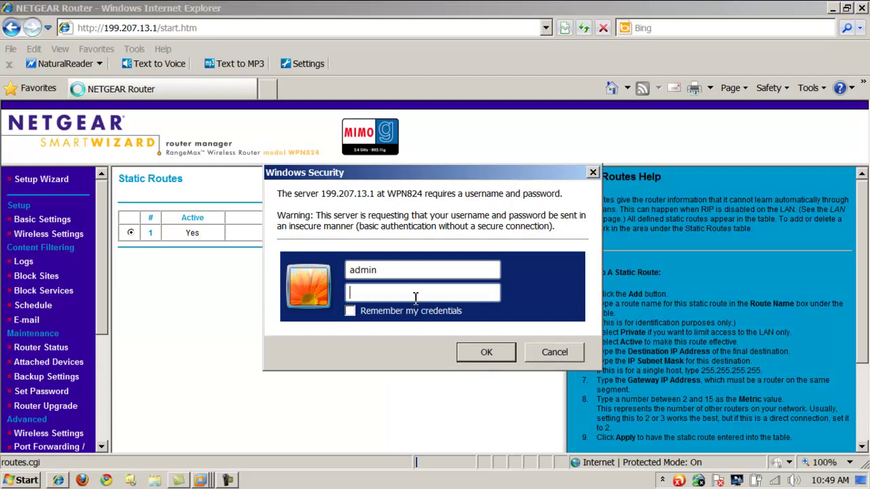
type("•••••")
key("Return")
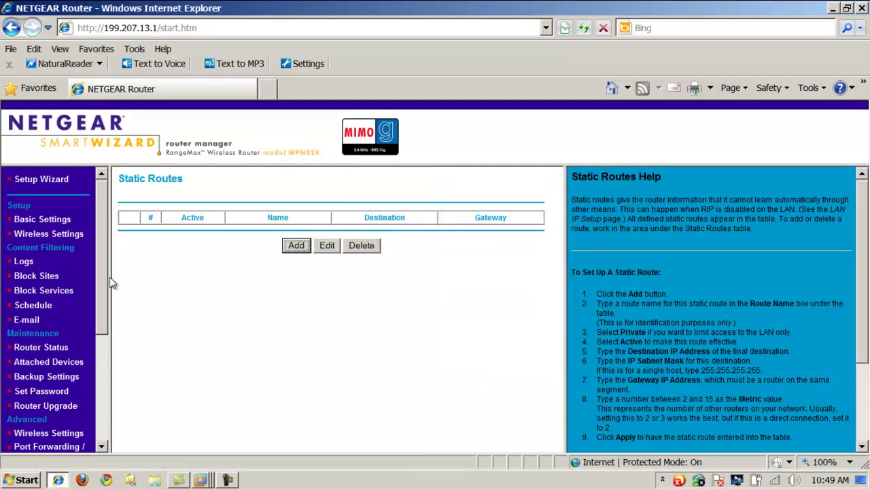
In the router's LAN IP Setup, set RIP Direction to Both and RIP Version to RIP_2M, and apply the settings
left_click_drag(98, 310, 111, 379)
left_click(41, 361)
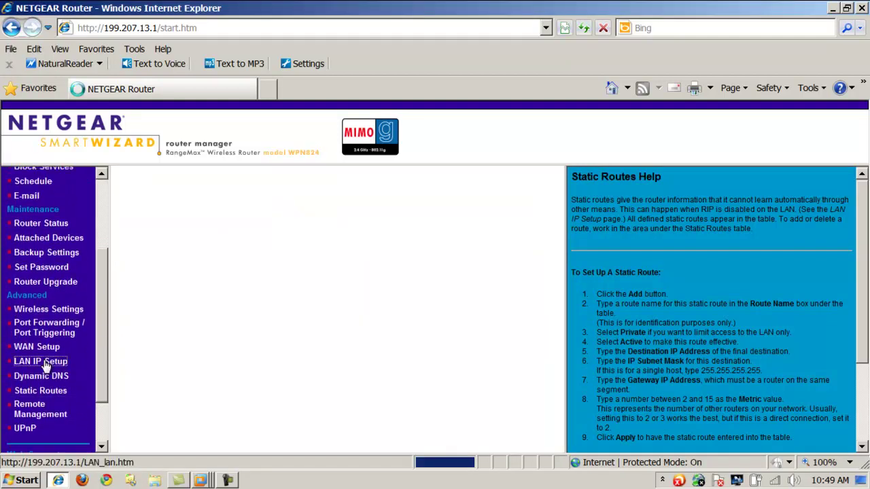
left_click(539, 264)
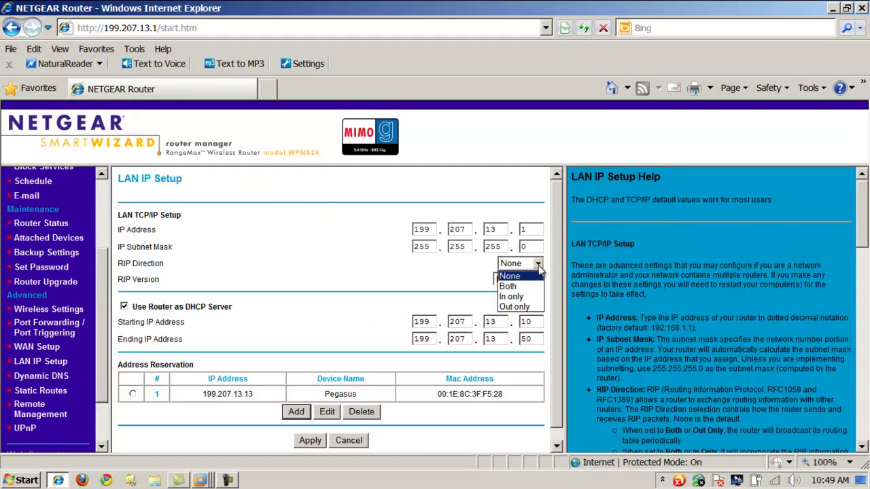
left_click(531, 284)
left_click(530, 284)
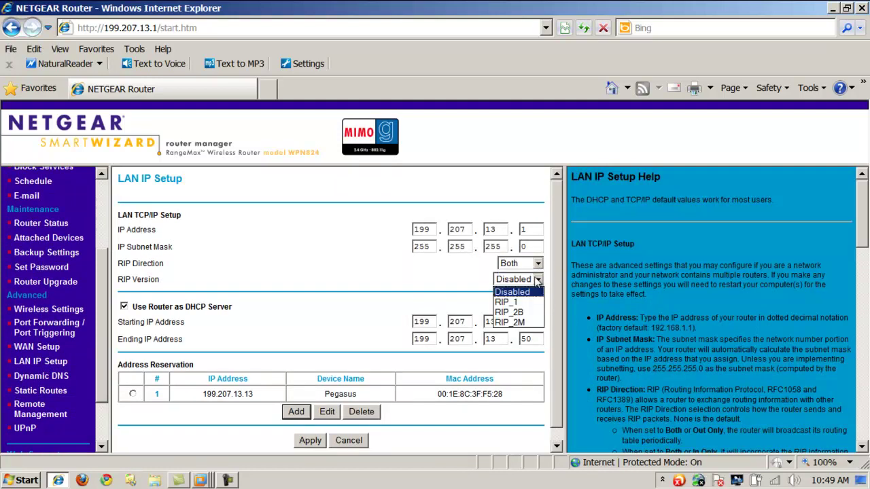
left_click(528, 325)
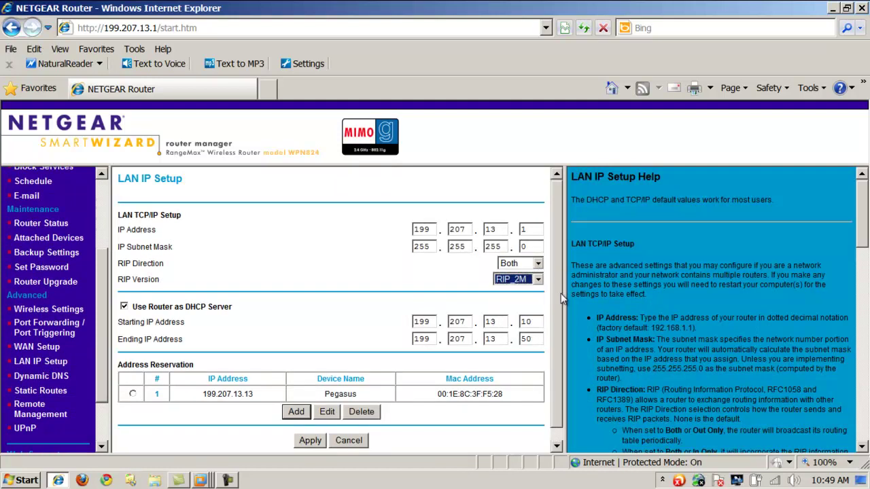
scroll(559, 383, "down", 1)
left_click(315, 431)
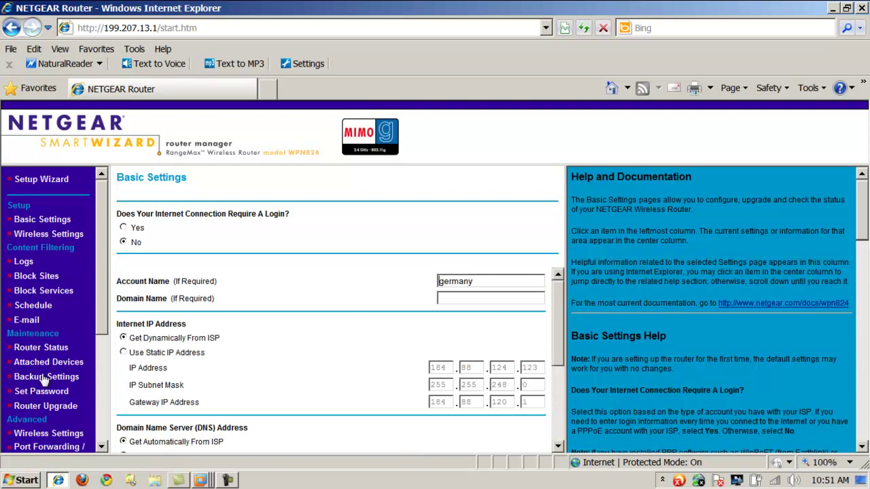
Reopen the router's LAN IP Setup page to check the RIP settings
left_click(101, 447)
left_click(102, 450)
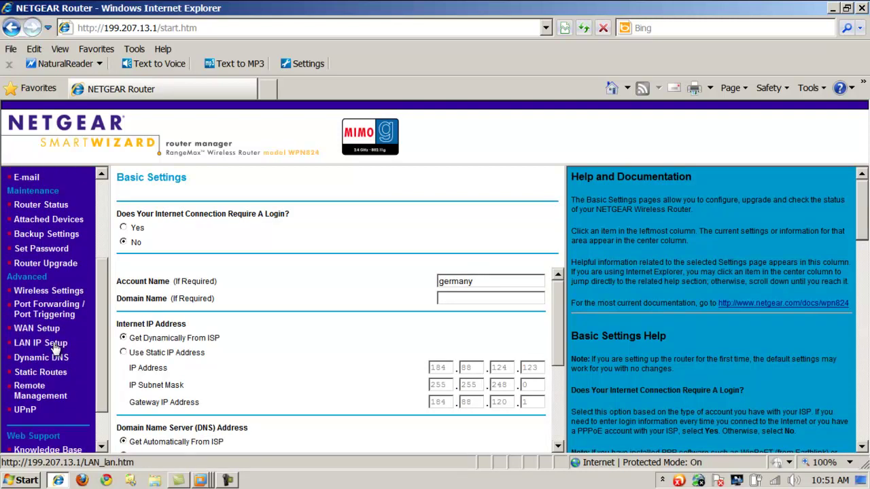
left_click(56, 343)
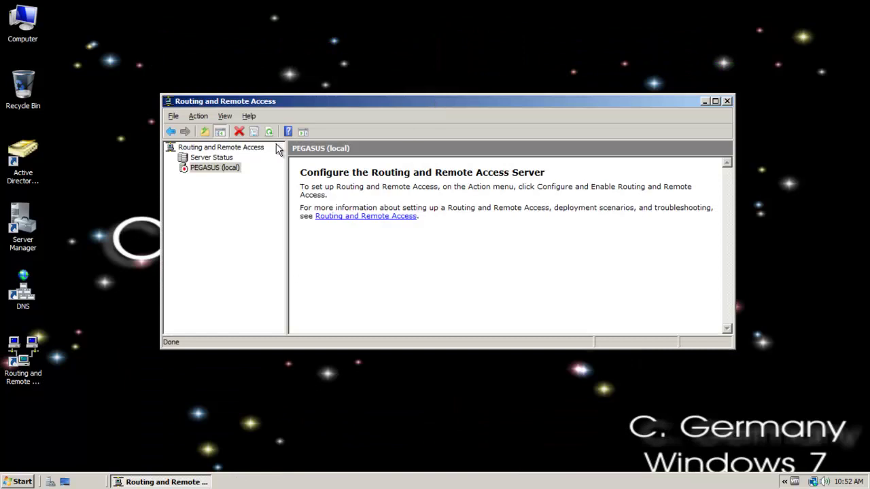
Start configuring and enabling Routing and Remote Access on the PEGASUS server with the Custom configuration option
right_click(211, 167)
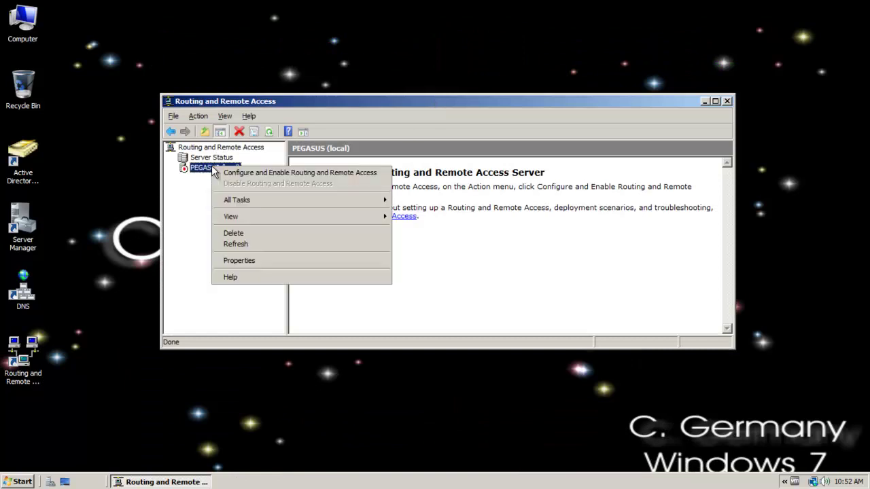
left_click(272, 172)
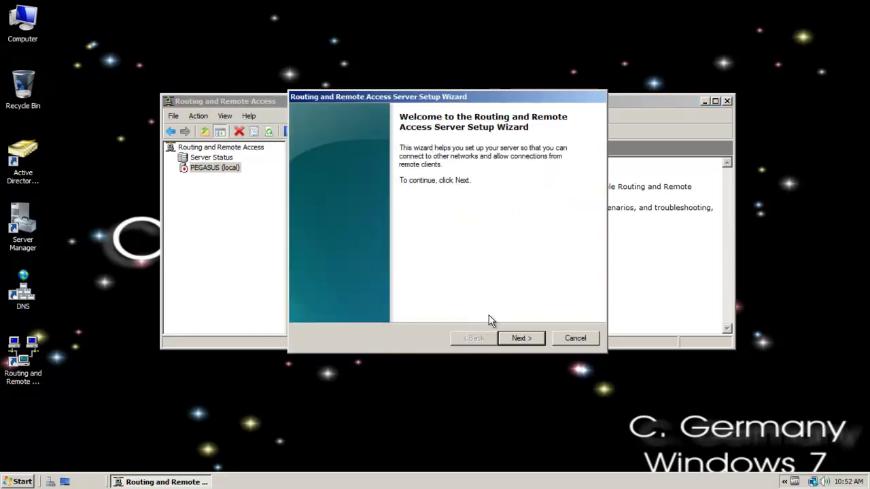
left_click(521, 339)
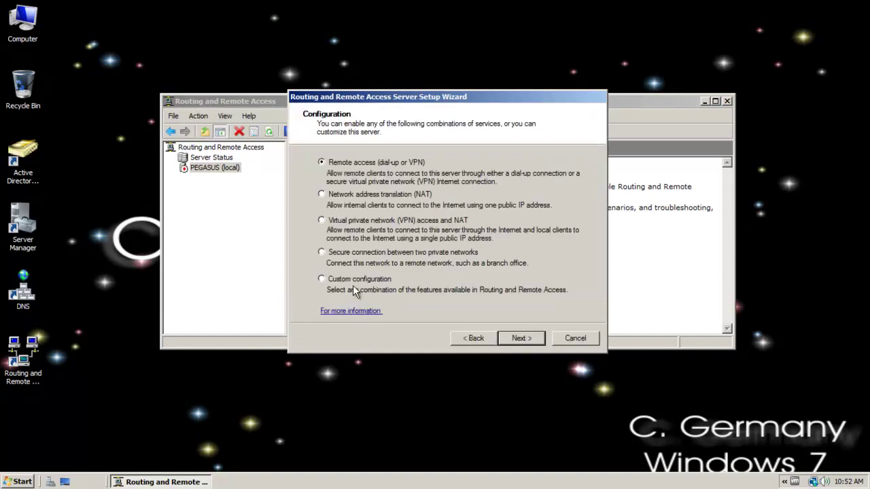
left_click(521, 340)
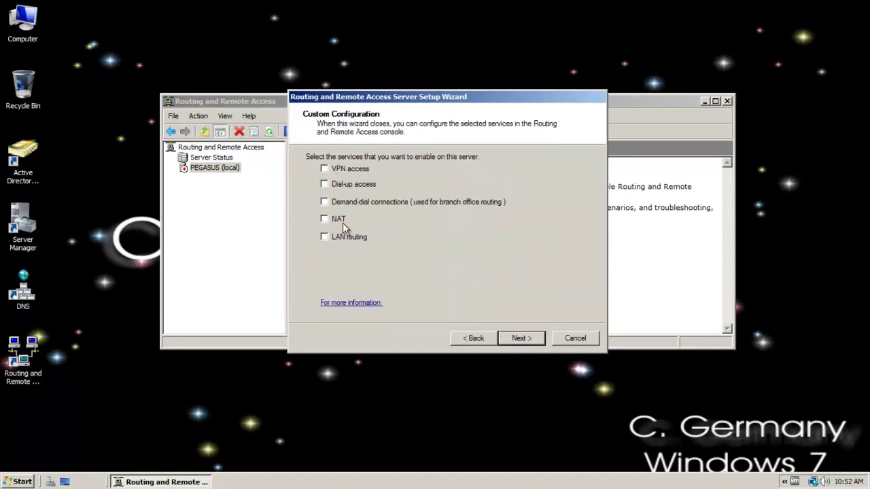
Enable the LAN routing service for PEGASUS, complete the setup wizard and acknowledge the connection request policy notice
left_click(341, 240)
left_click(519, 339)
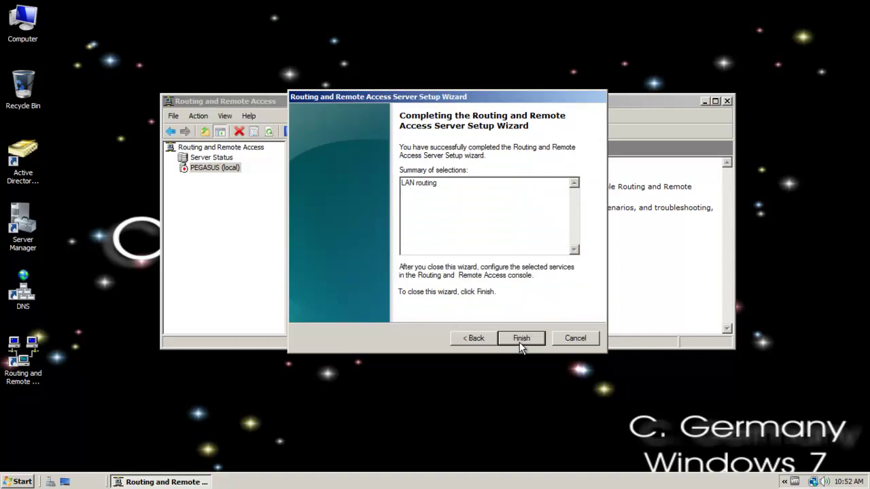
left_click(522, 339)
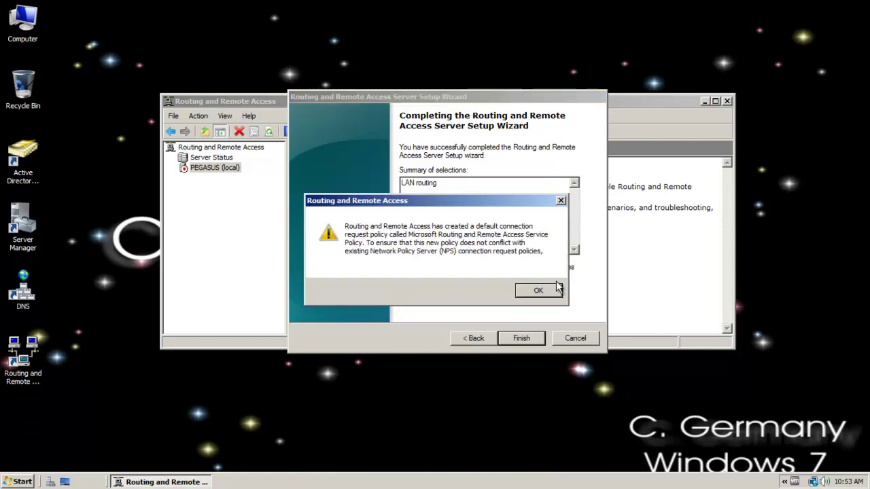
left_click(536, 291)
left_click(461, 256)
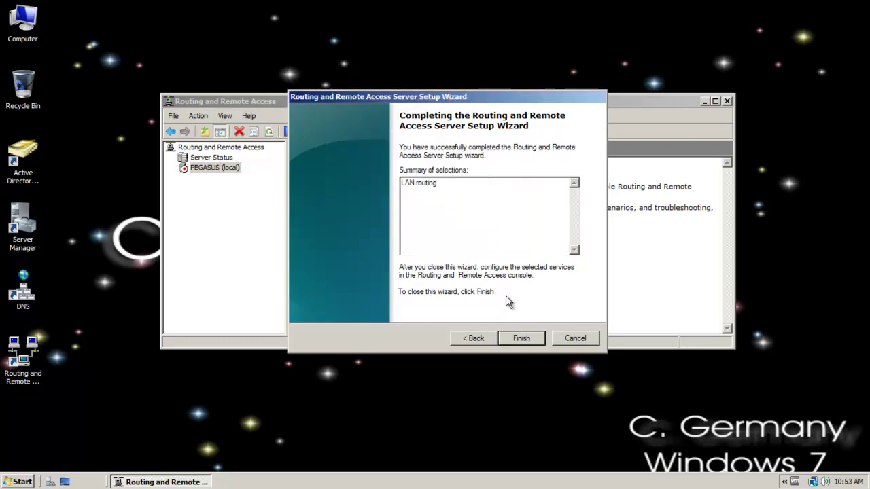
left_click(521, 339)
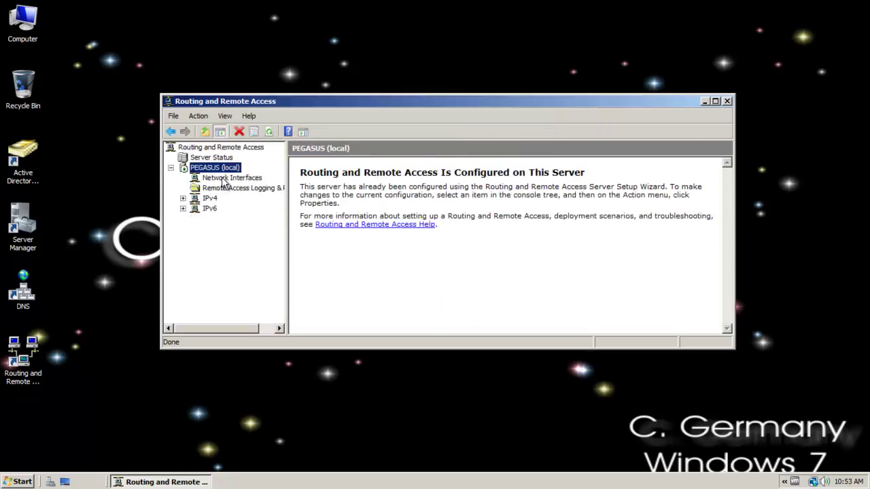
Add RIP Version 2 for Internet Protocol as a new routing protocol under PEGASUS's IPv4 General node
left_click(224, 179)
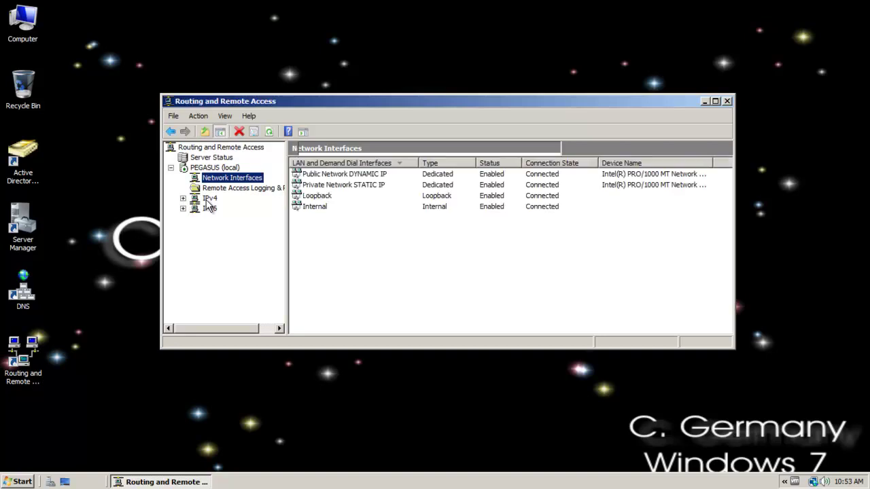
left_click(207, 199)
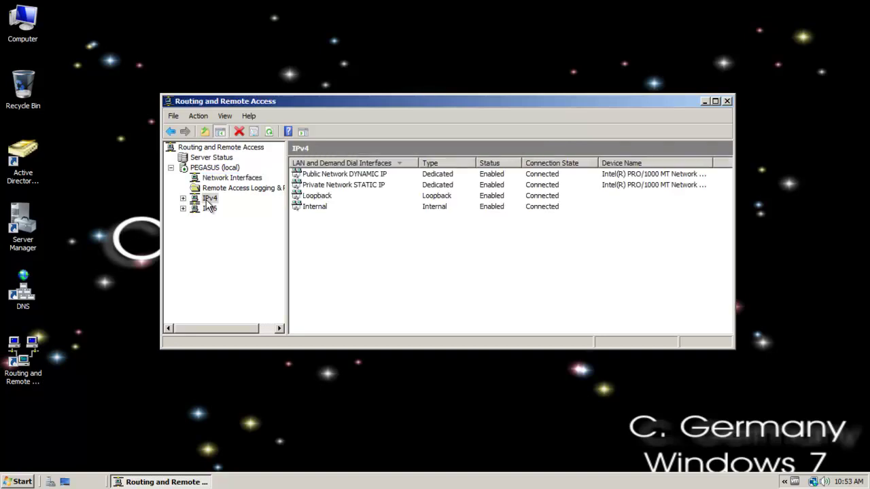
left_click(183, 199)
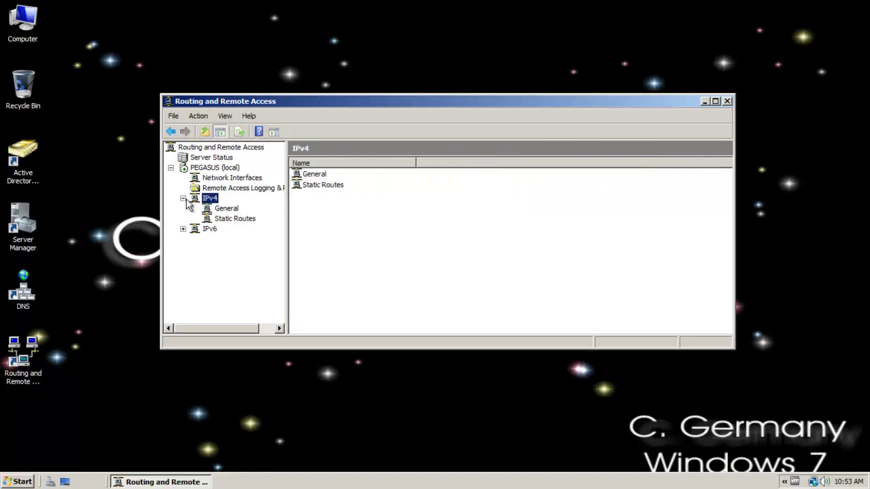
left_click(229, 210)
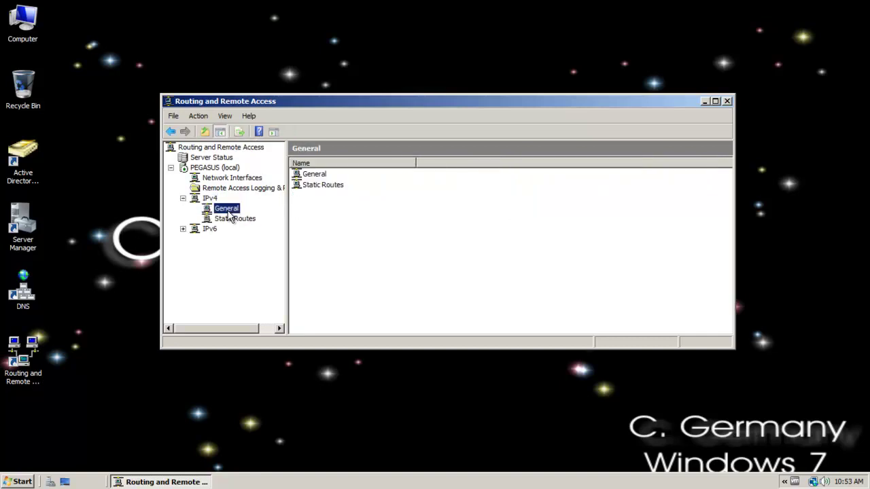
right_click(230, 216)
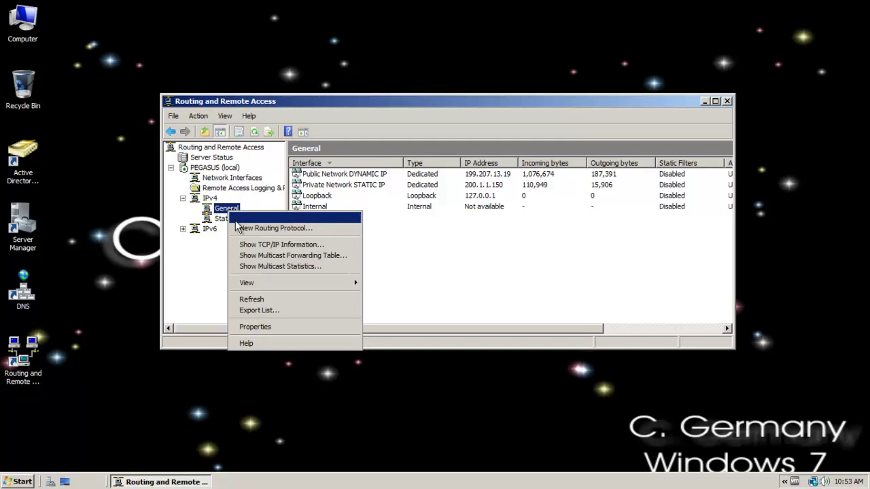
left_click(269, 228)
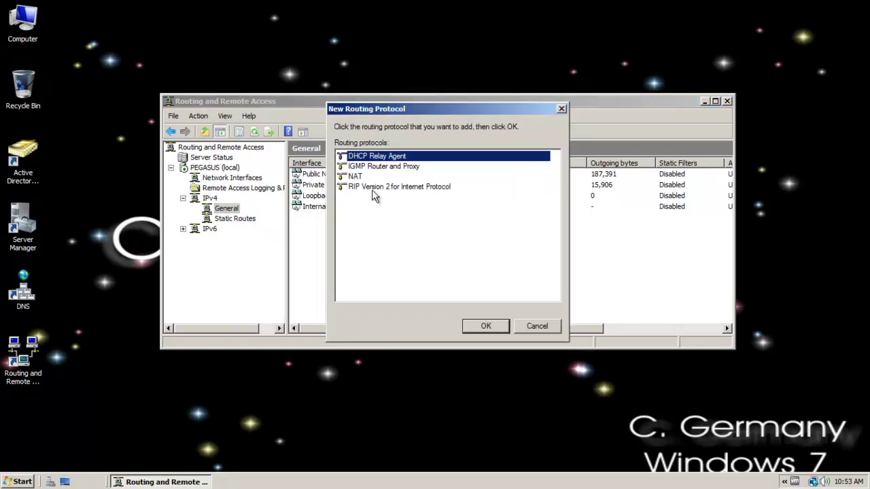
left_click(372, 189)
left_click(484, 326)
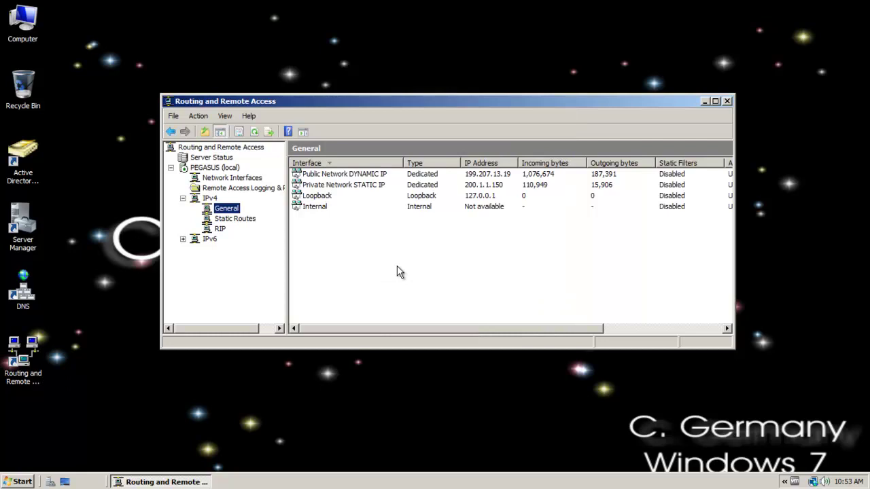
Add the Private Network STATIC IP interface to RIP on PEGASUS, accepting its default RIP properties
left_click(219, 229)
right_click(219, 233)
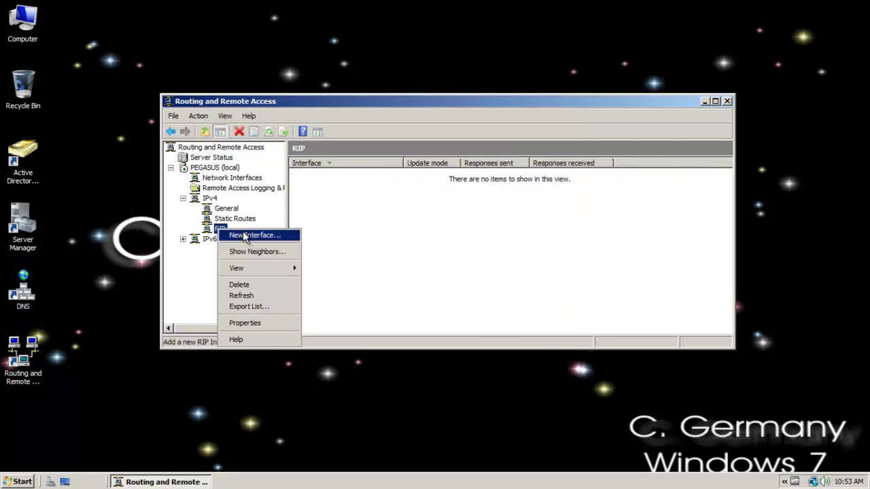
left_click(244, 235)
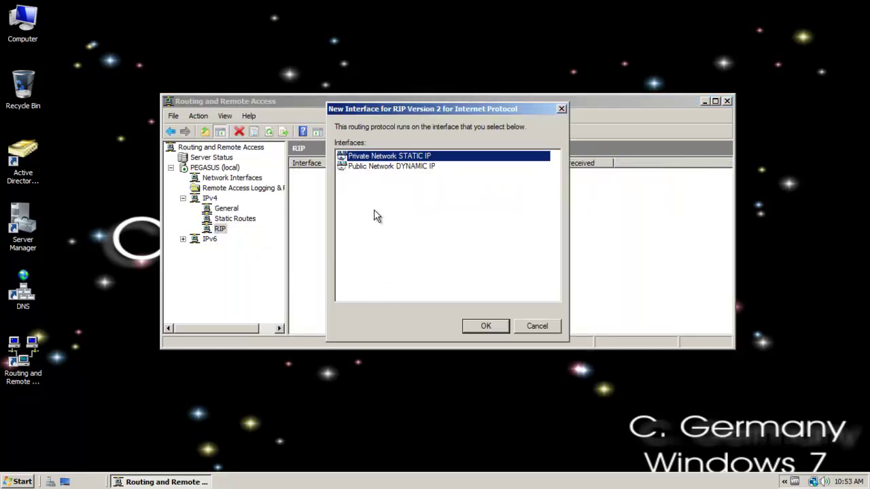
left_click(478, 328)
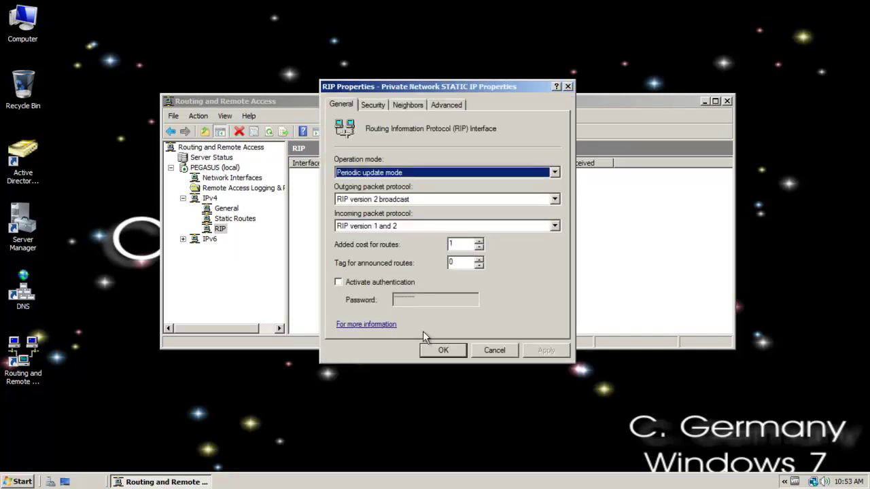
left_click(440, 350)
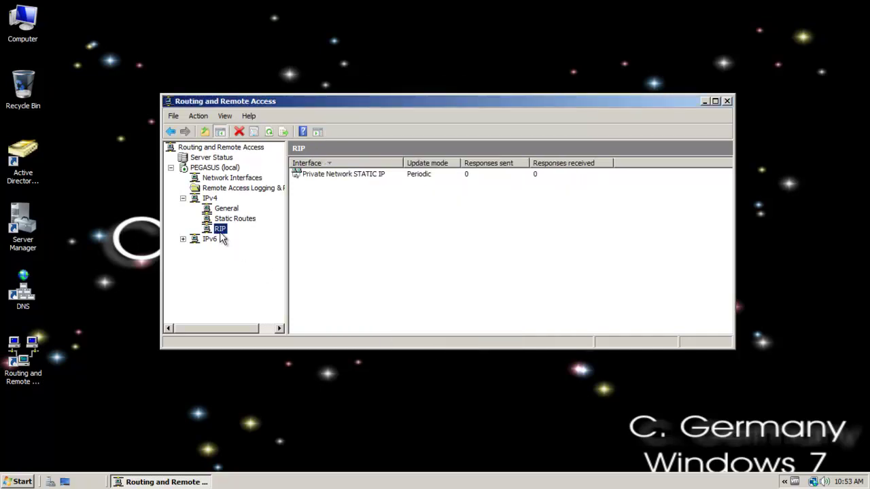
Add the Public Network DYNAMIC IP interface to RIP on PEGASUS, accepting its default RIP properties
right_click(223, 233)
left_click(251, 240)
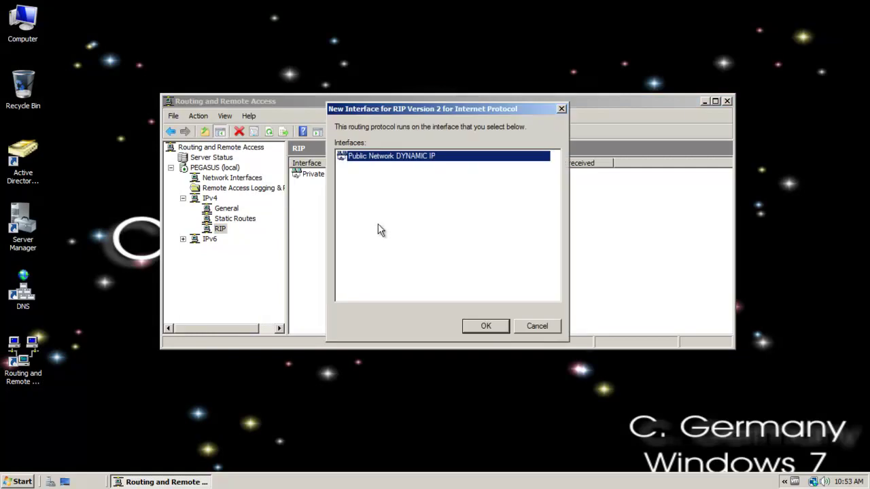
left_click(488, 329)
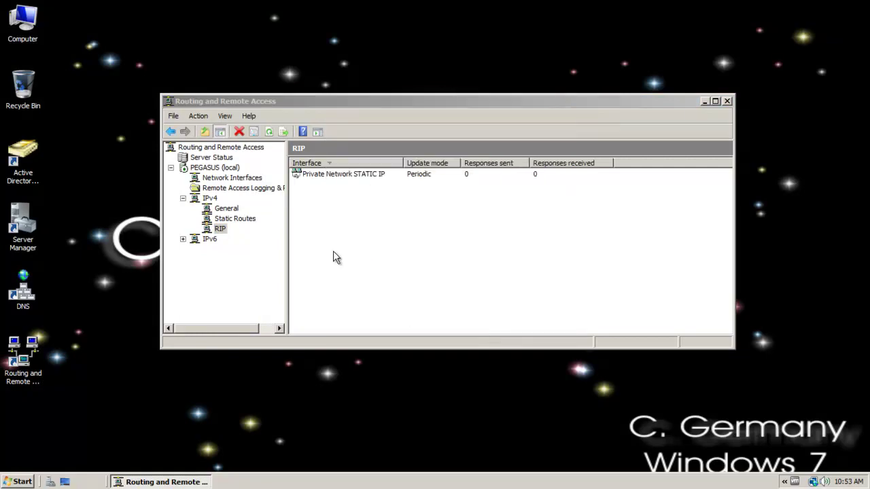
left_click(442, 350)
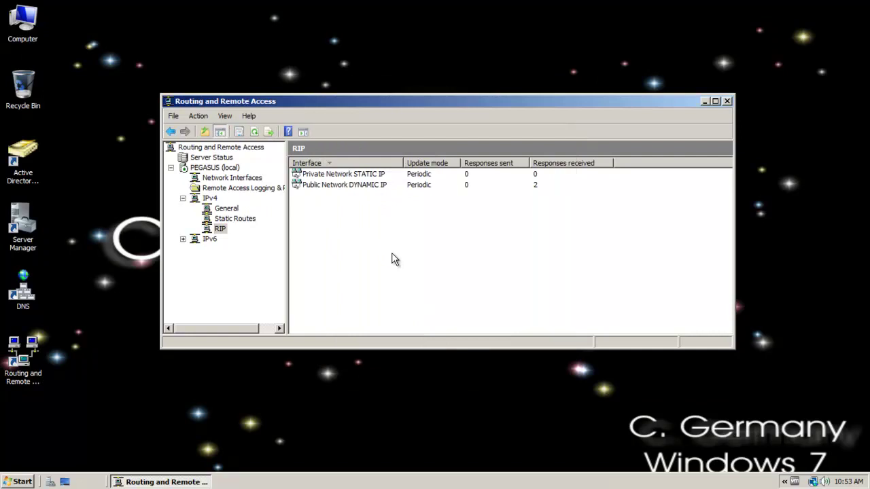
Check the server's computer name and domain in the computer's system properties, and close them without changes
left_click_drag(338, 101, 340, 68)
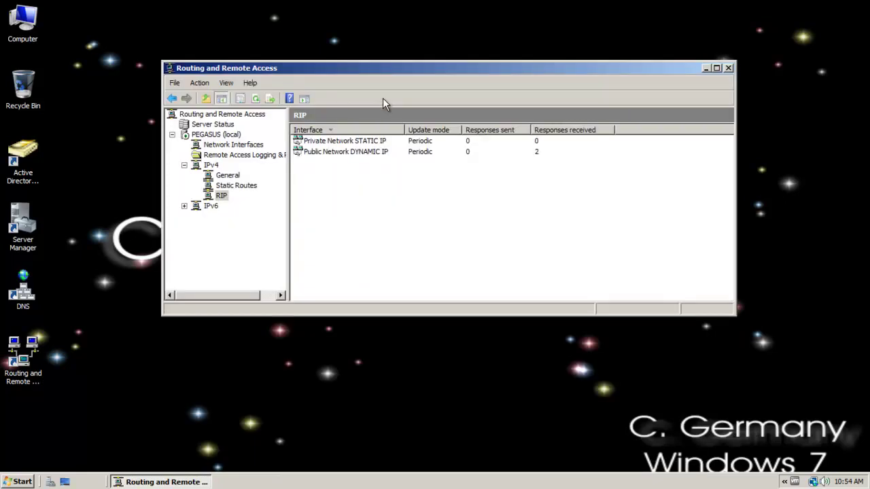
right_click(25, 32)
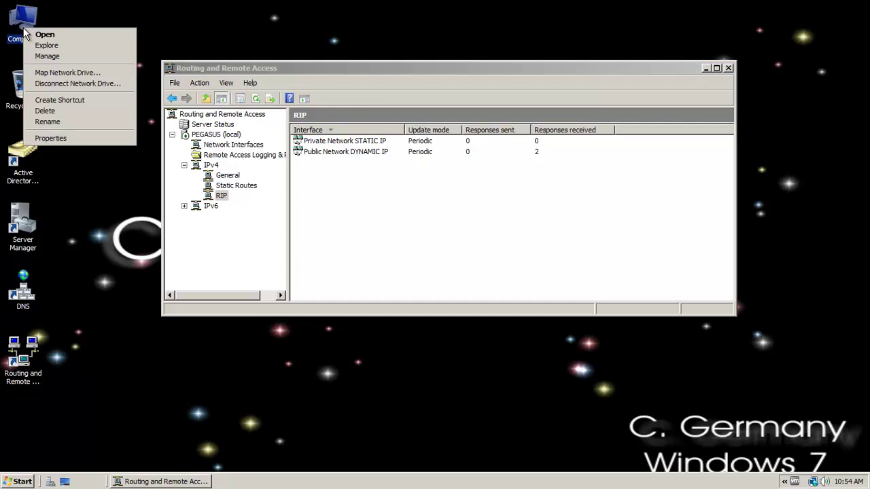
left_click(61, 139)
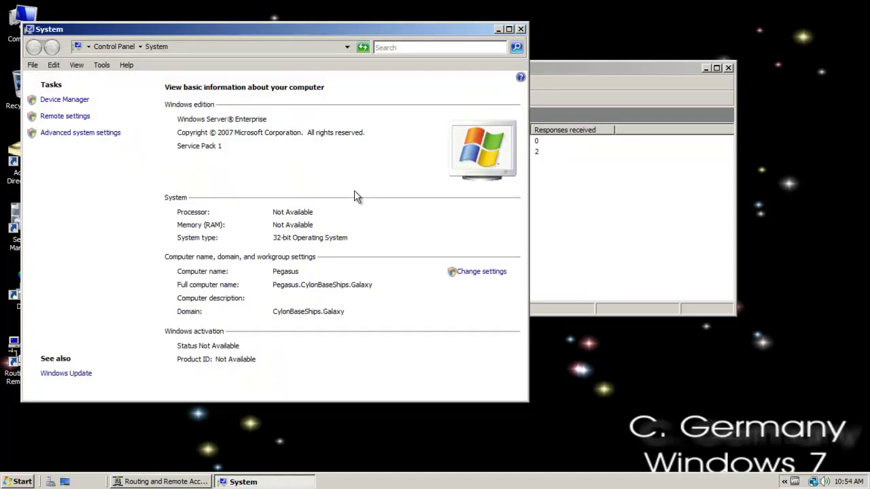
left_click(64, 134)
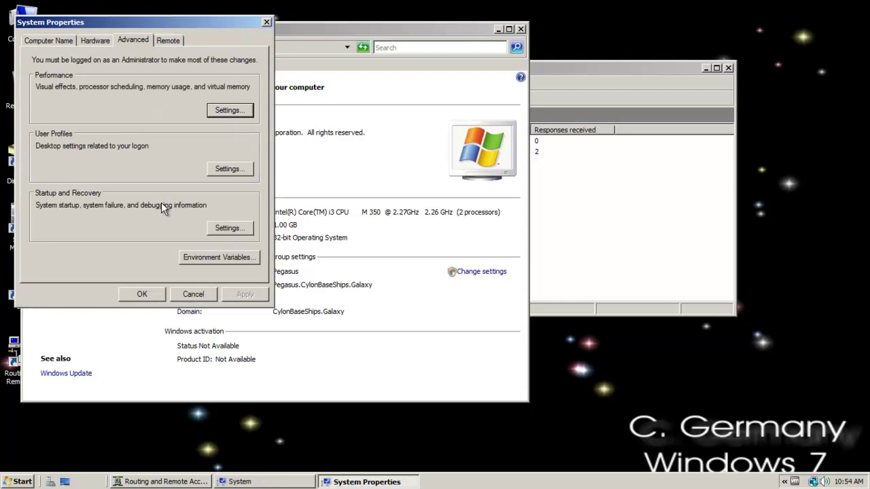
left_click(44, 42)
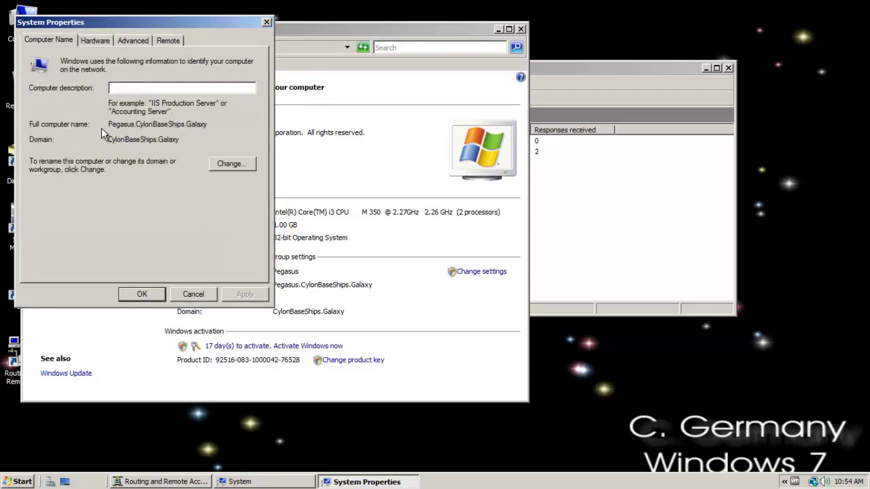
left_click(195, 293)
left_click(520, 29)
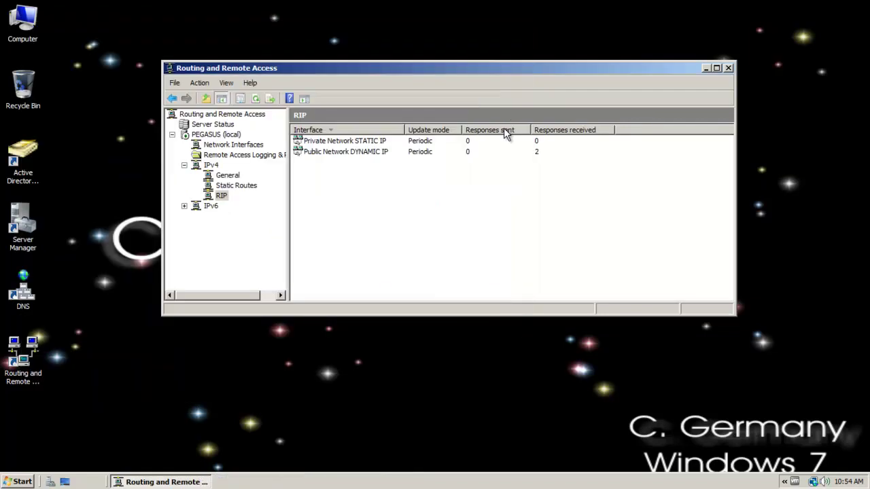
Refresh PEGASUS's RIP interface list to check the responses sent and received
right_click(472, 224)
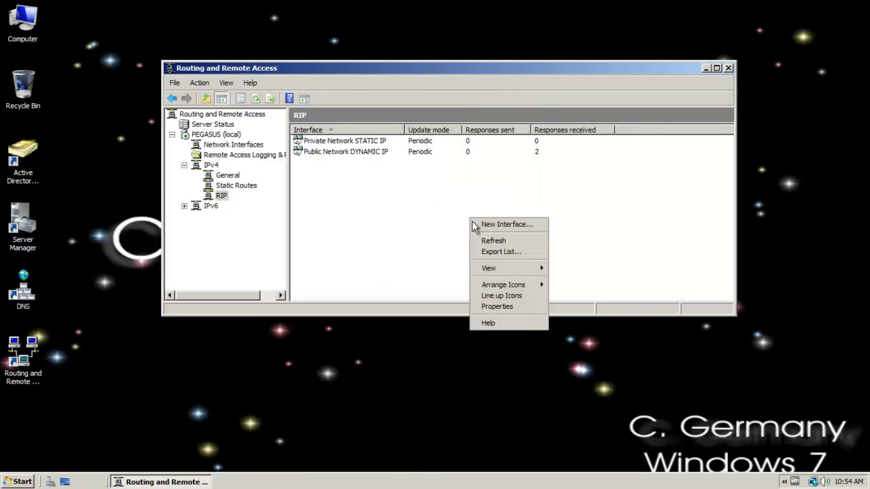
left_click(492, 239)
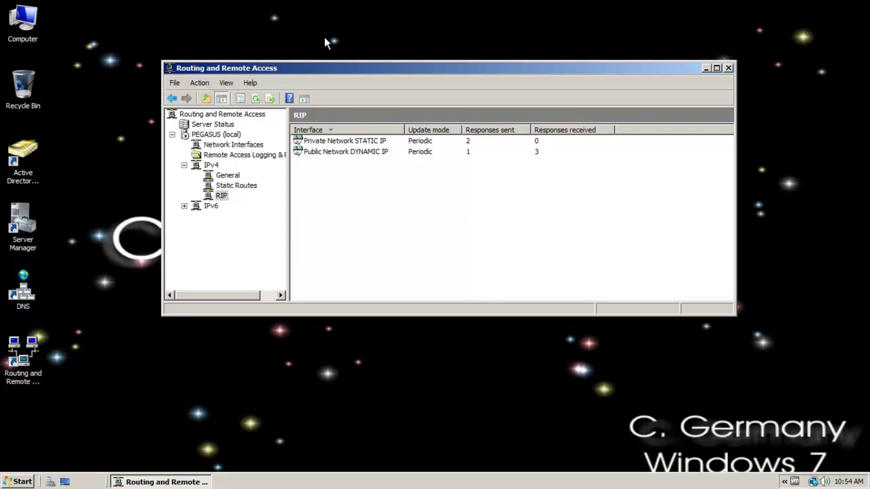
left_click_drag(323, 66, 372, 35)
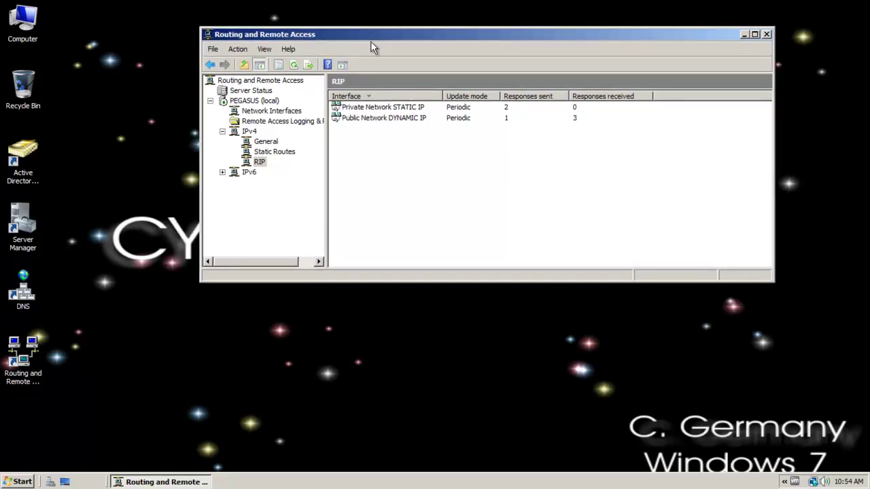
Show PEGASUS's RIP neighbors in an enlarged window, review the addresses, and close the list
right_click(260, 164)
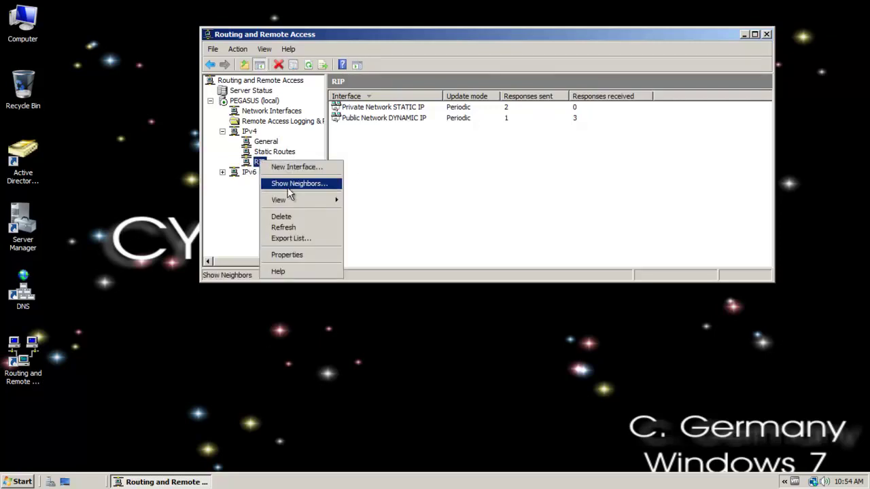
left_click(292, 183)
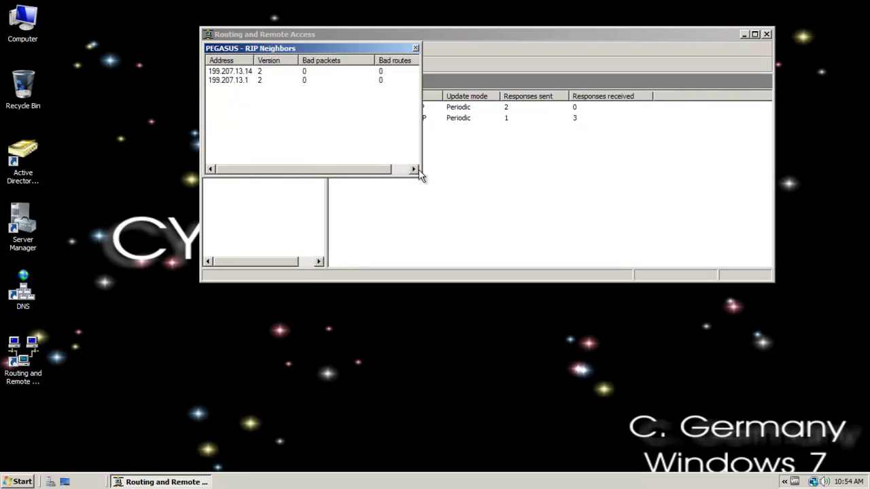
left_click_drag(422, 178, 609, 287)
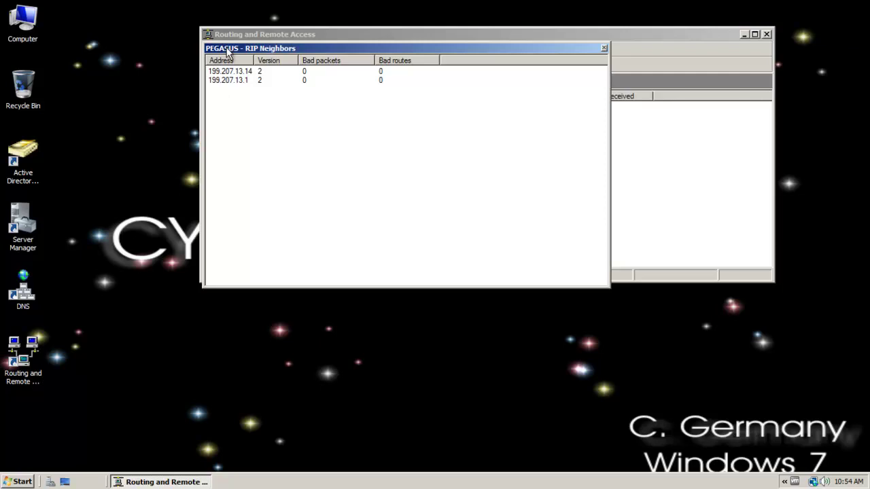
left_click_drag(227, 51, 272, 67)
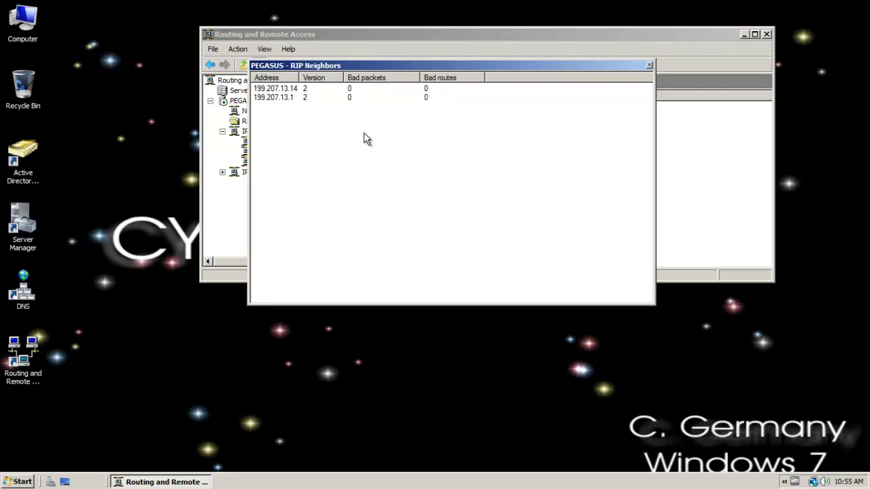
left_click(649, 66)
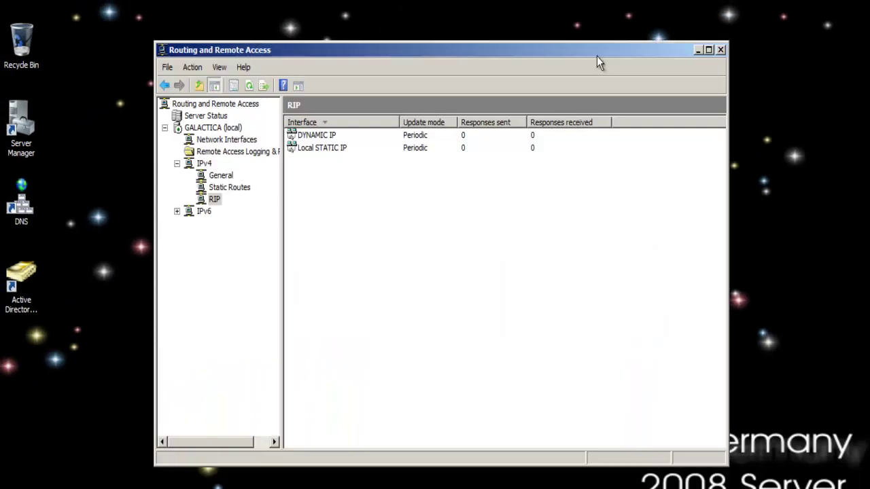
On GALACTICA, refresh the RIP interface list and review the server's RIP neighbors in an enlarged window before closing it
right_click(412, 246)
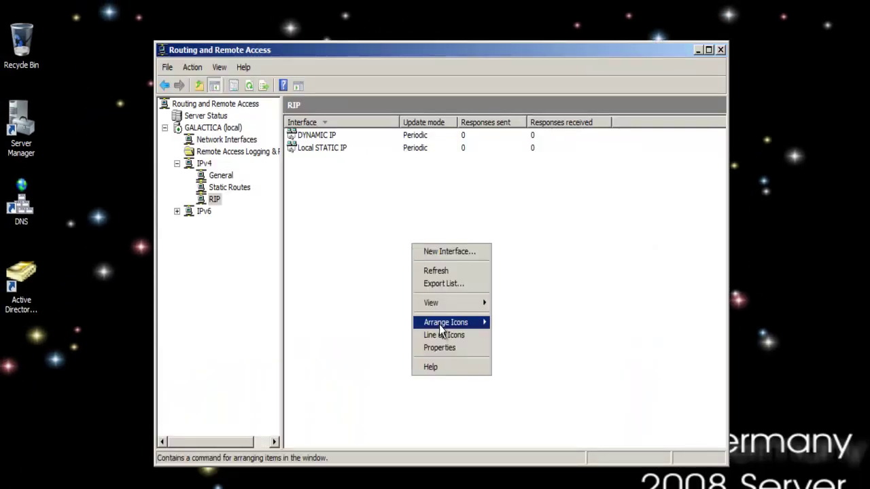
left_click(435, 272)
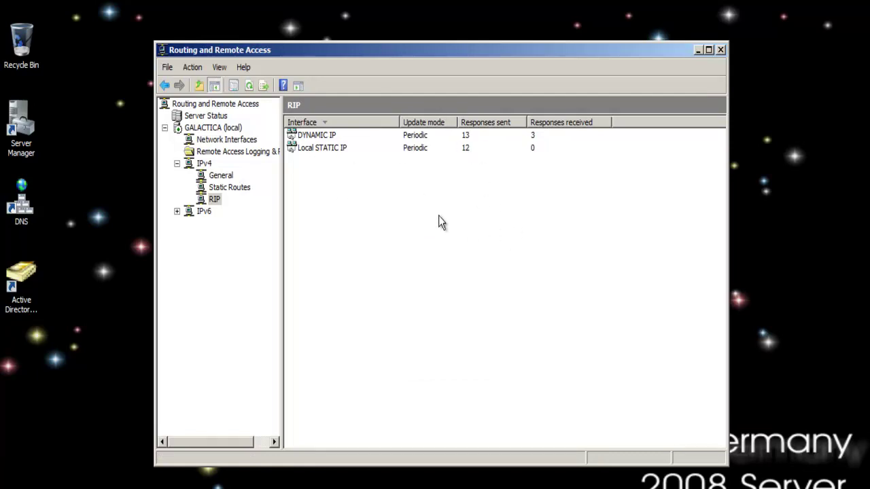
right_click(216, 199)
left_click(236, 224)
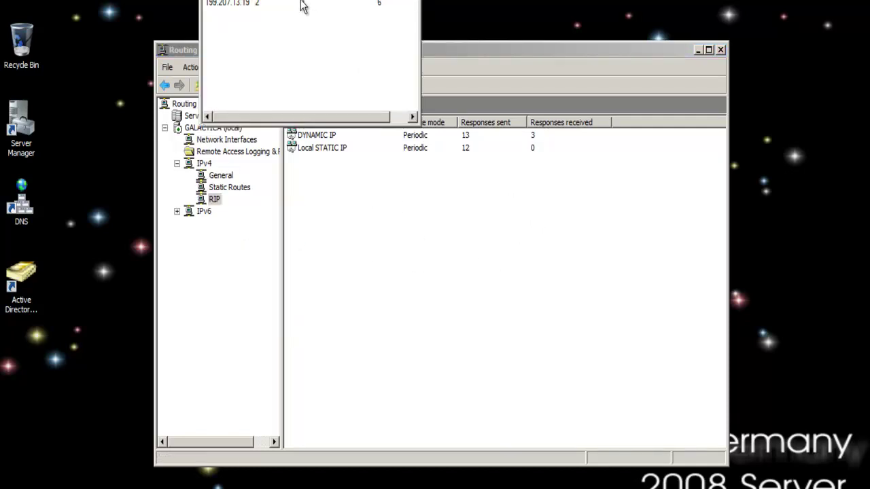
left_click_drag(340, 15, 378, 82)
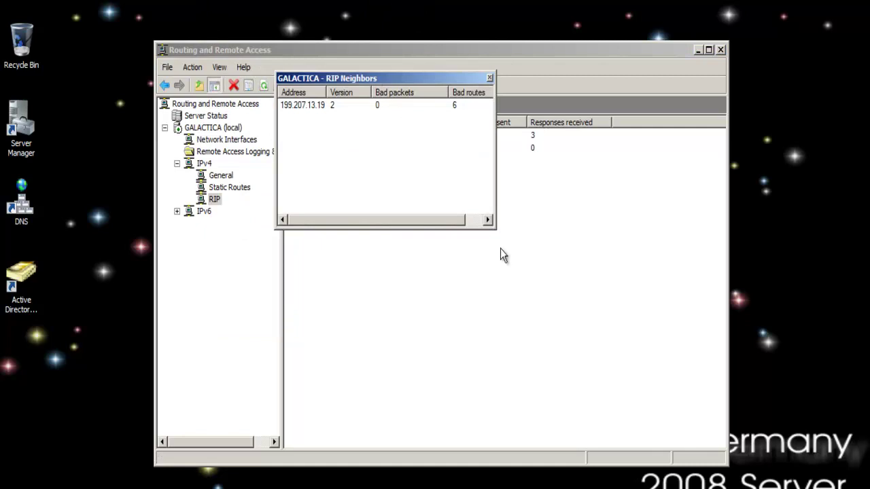
left_click_drag(491, 226, 565, 297)
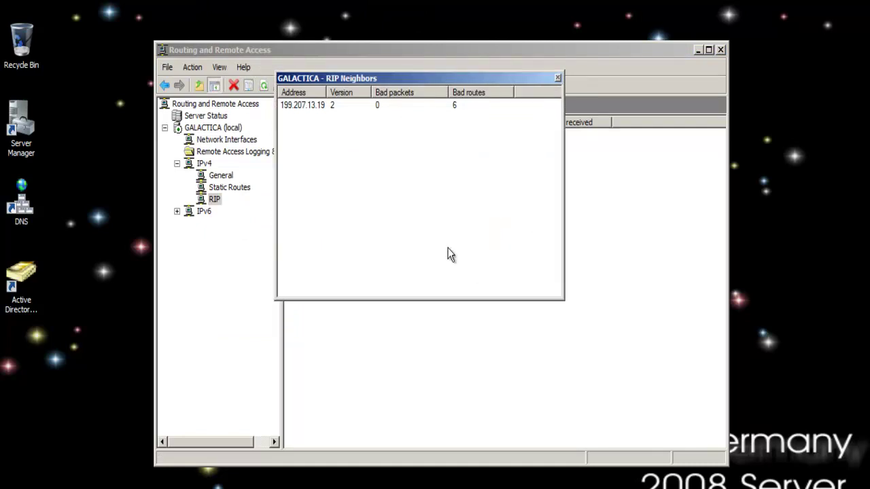
key("Escape")
left_click(439, 291)
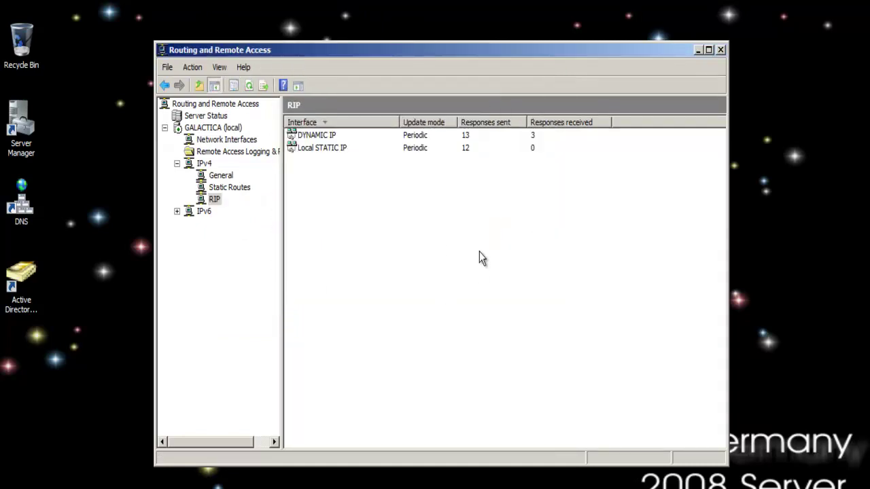
left_click_drag(295, 46, 338, 19)
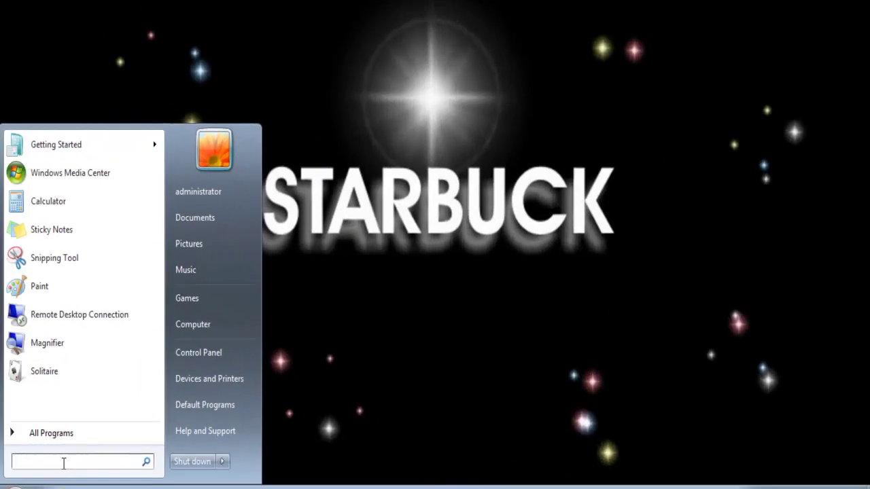
On the STARBUCK client, open a Command Prompt and move its window fully into view
type("cmd")
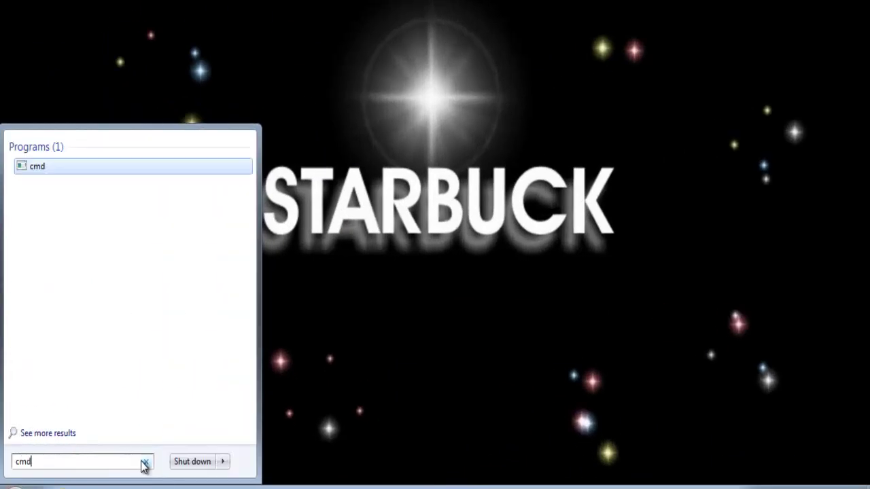
key("Return")
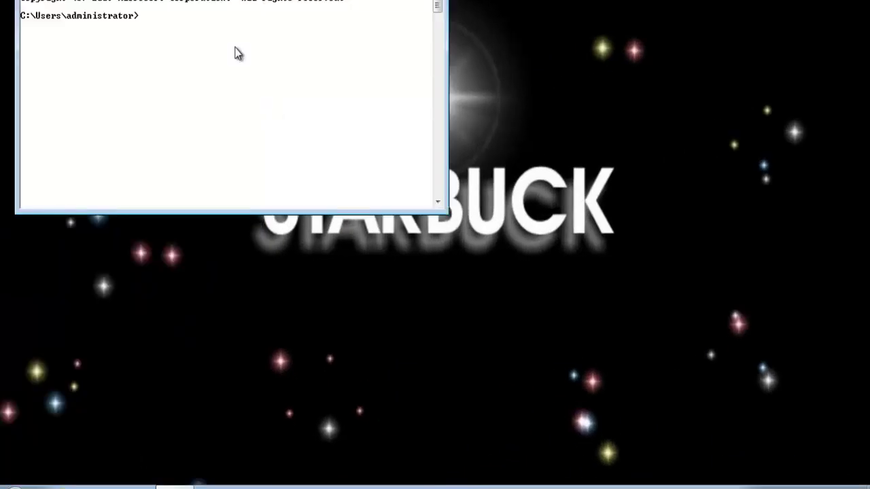
left_click_drag(237, 53, 308, 49)
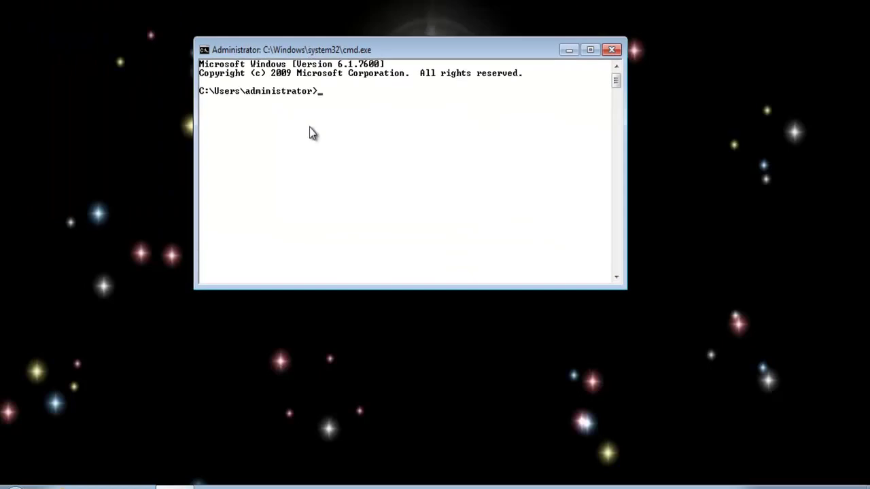
Change the Command Prompt's directory to the root of drive C and clear the screen
type("cd ..")
key("Return")
type("cd ..")
key("Return")
type("cls")
key("Return")
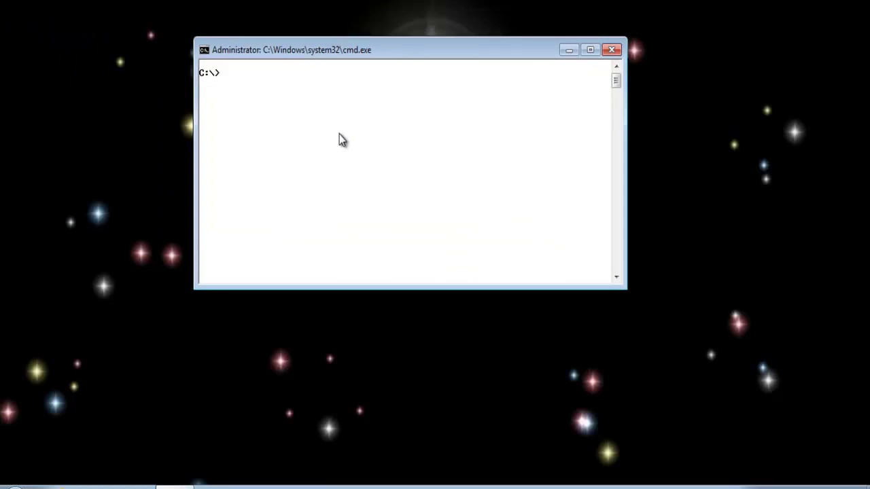
Test connectivity from STARBUCK by pinging 220.1.1.1 and 199.207.13.14
type("ping 220.1.1.1")
key("Return")
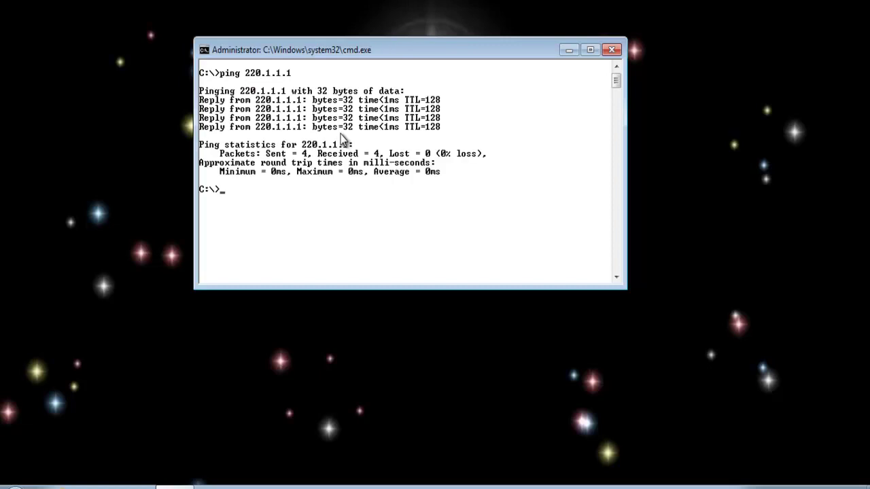
key("Up")
key("BackSpace")
key("BackSpace")
key("BackSpace")
key("BackSpace")
key("BackSpace")
key("BackSpace")
key("BackSpace")
key("BackSpace")
key("BackSpace")
type("199.207.13.14")
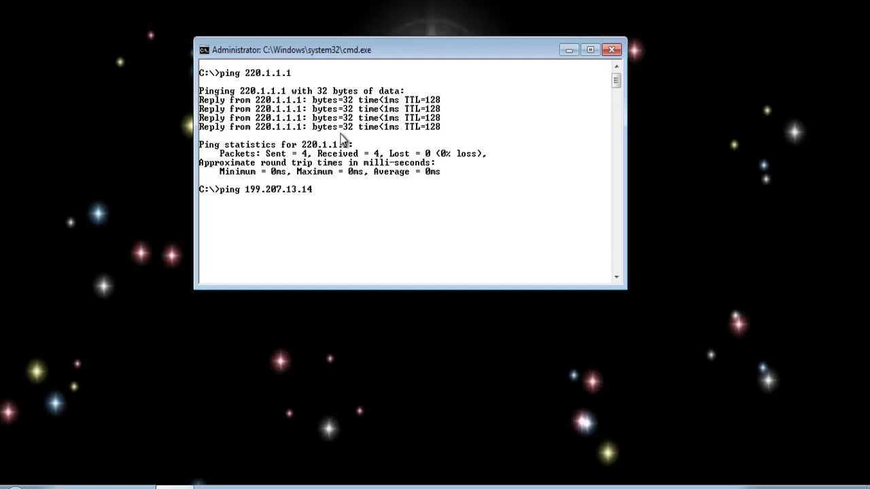
key("Return")
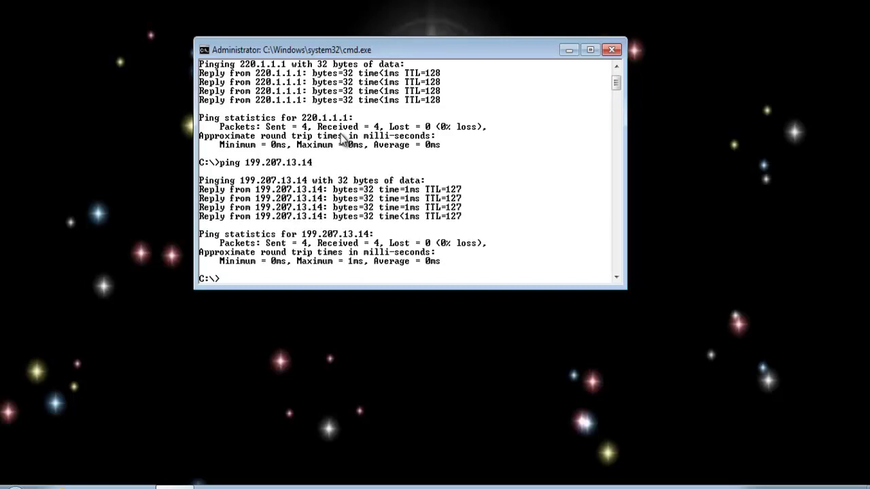
Ping 199.207.13.1 and 199.207.13.19 to test reachability of further hosts on the remote network
key("Up")
key("BackSpace")
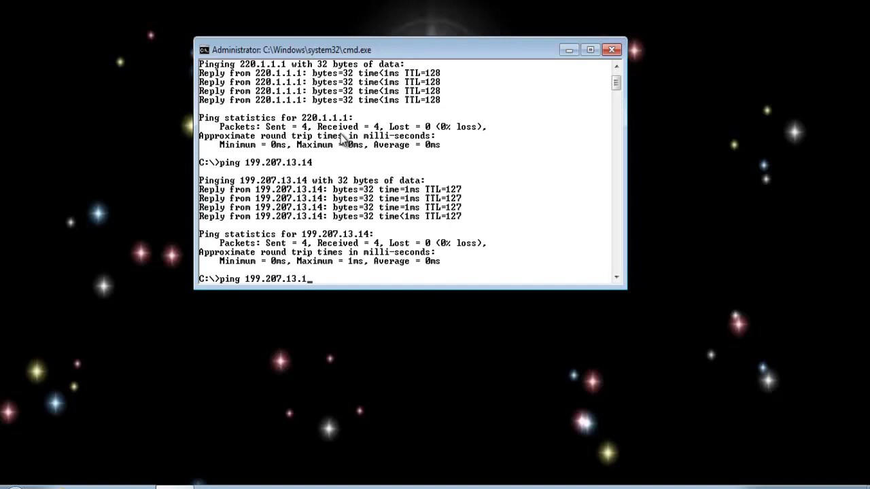
key("Return")
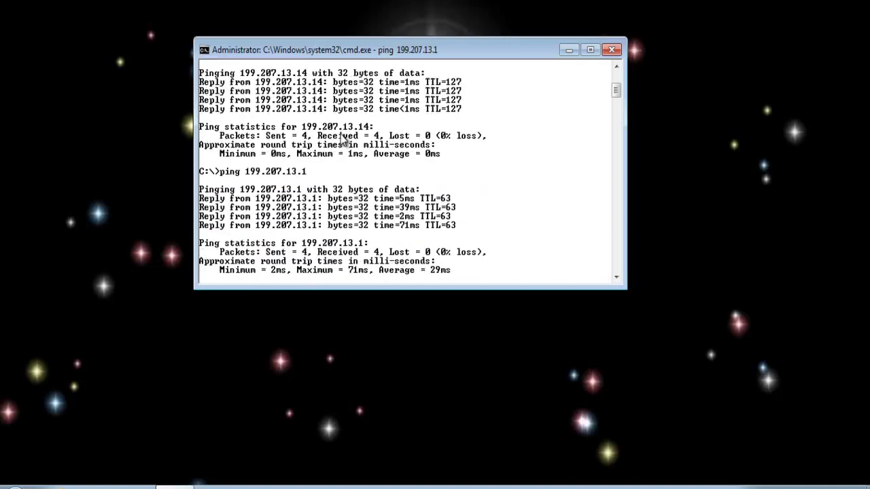
key("Up")
type("9")
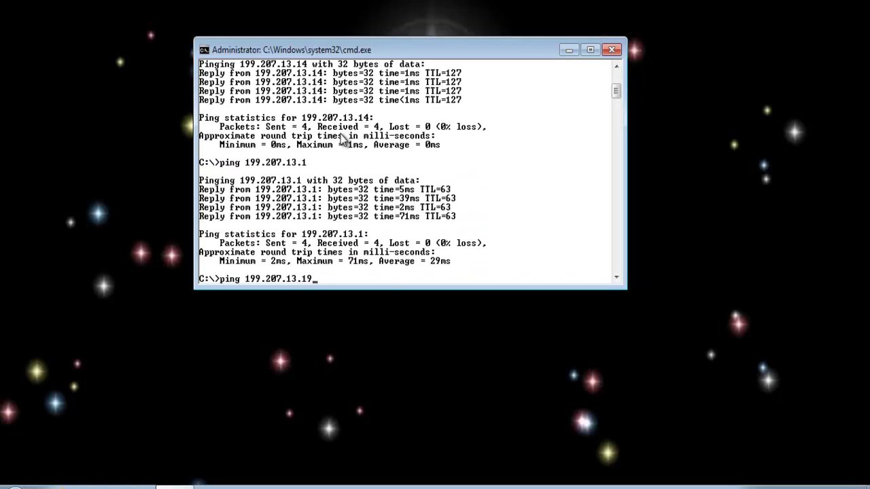
key("Return")
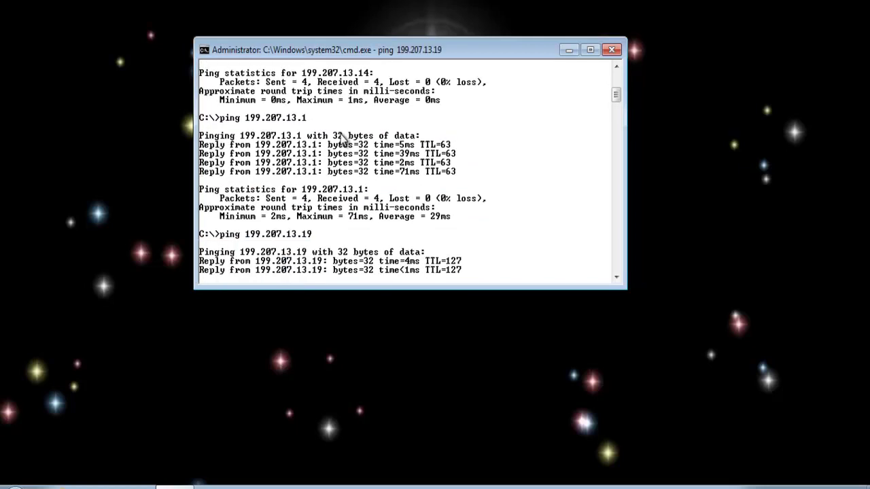